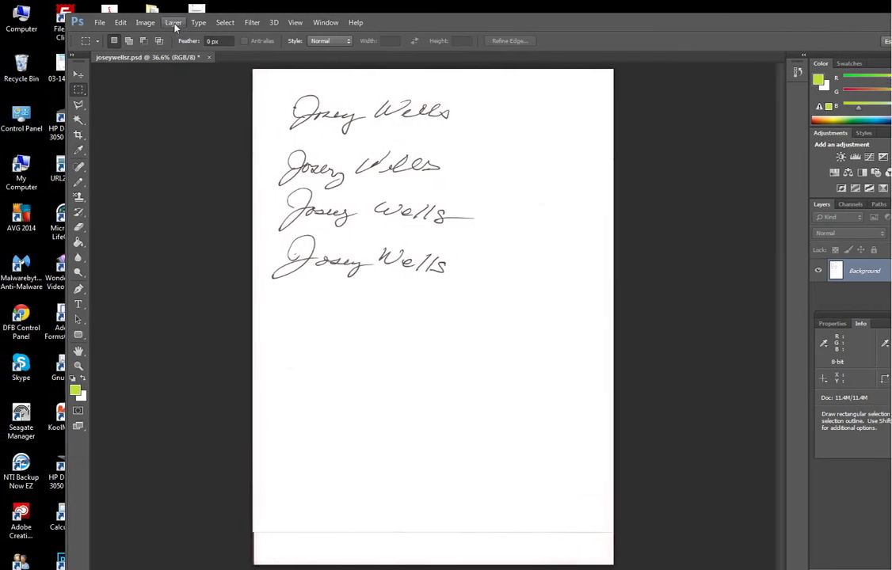
Step: Add a new empty Layer 1 above the scanned signature page
{"action": "left_click", "coordinate": [107, 9]}
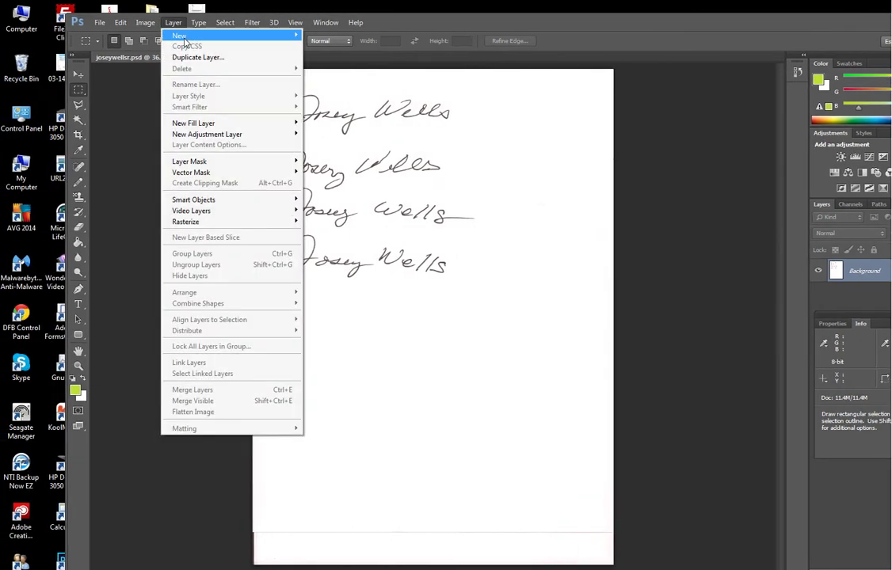
{"action": "mouse_move", "coordinate": [184, 37]}
{"action": "left_click", "coordinate": [317, 34]}
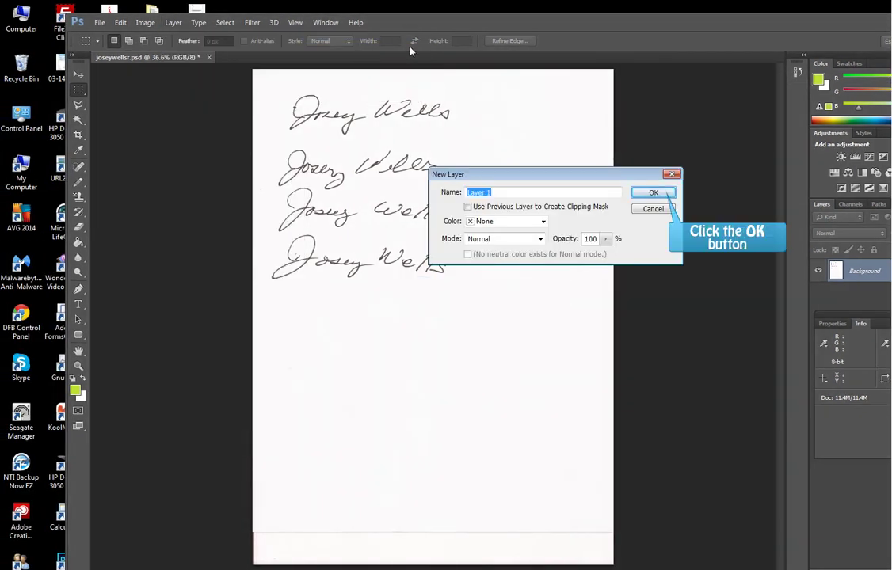
{"action": "left_click", "coordinate": [653, 193]}
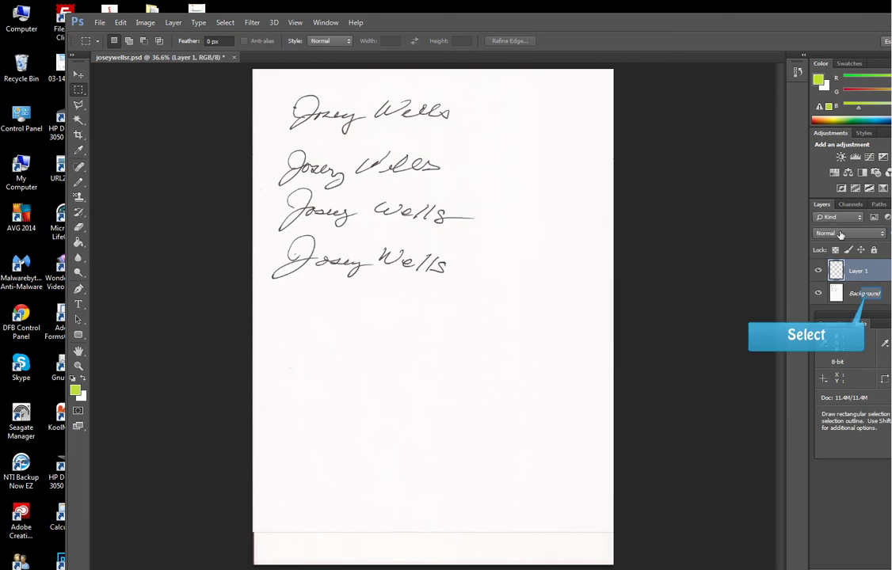
Step: Convert the locked Background into an editable Layer 0
{"action": "left_click", "coordinate": [871, 294]}
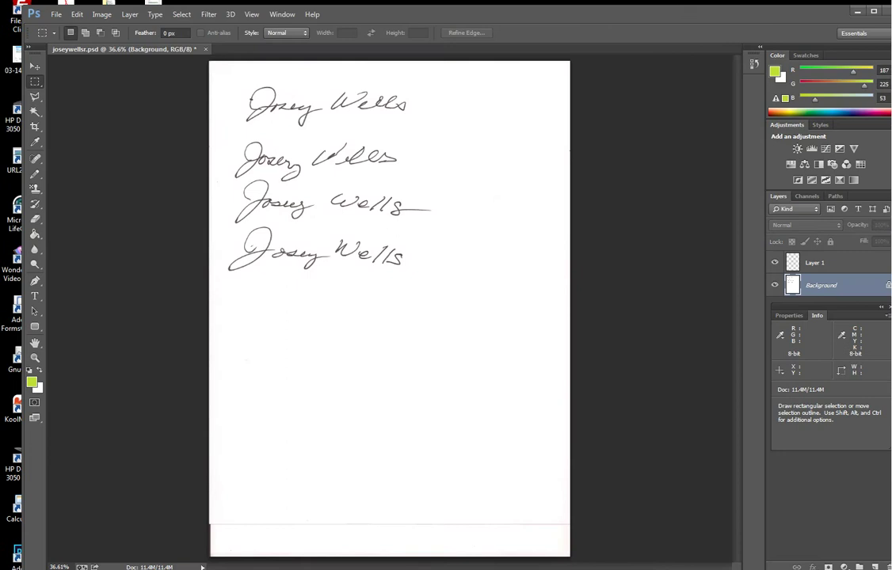
{"action": "double_click", "coordinate": [710, 286]}
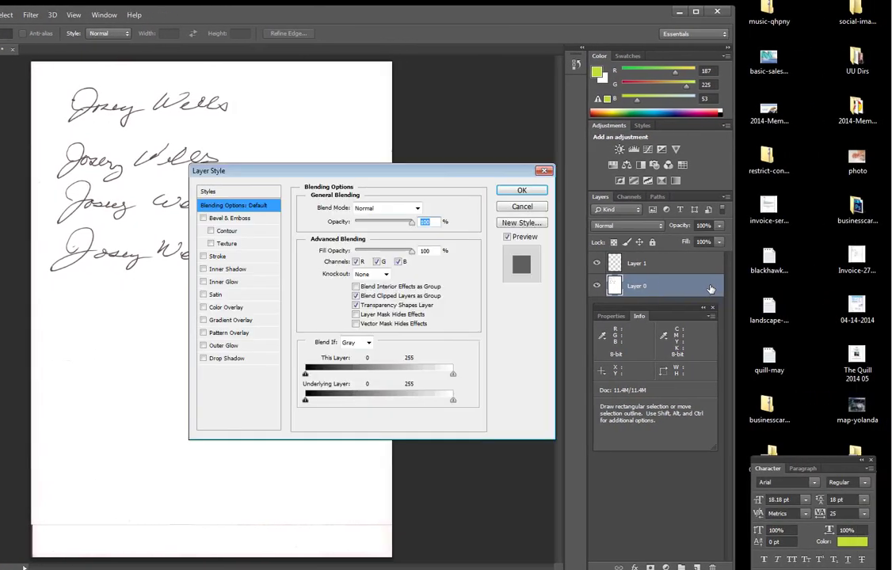
{"action": "left_click", "coordinate": [522, 192]}
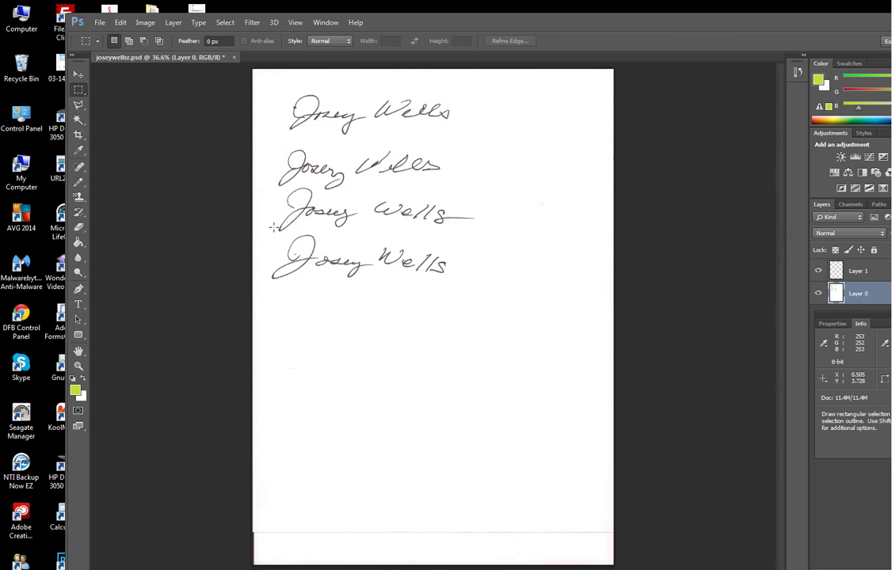
Step: Crop the canvas to a marquee around the third signature, then zoom in on it
{"action": "left_click_drag", "start_coordinate": [270, 231], "coordinate": [464, 194]}
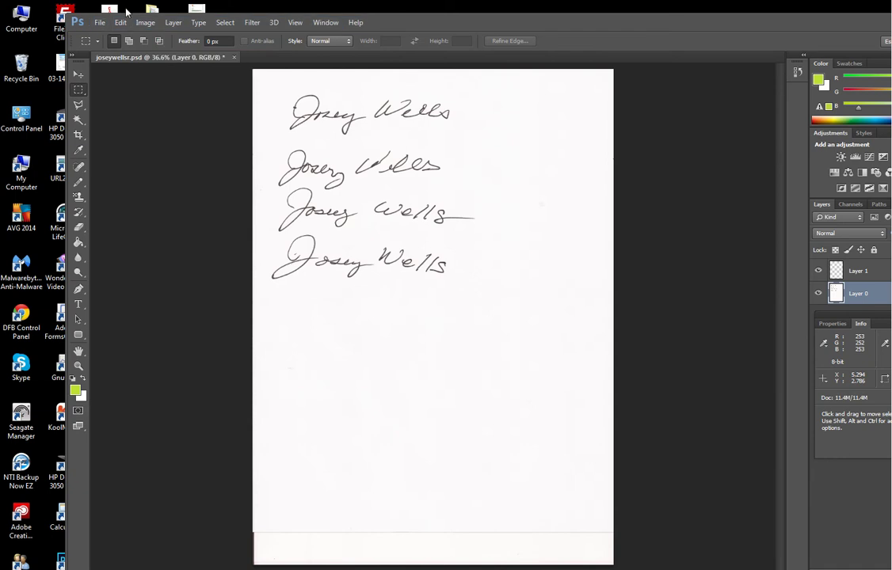
{"action": "left_click", "coordinate": [150, 23]}
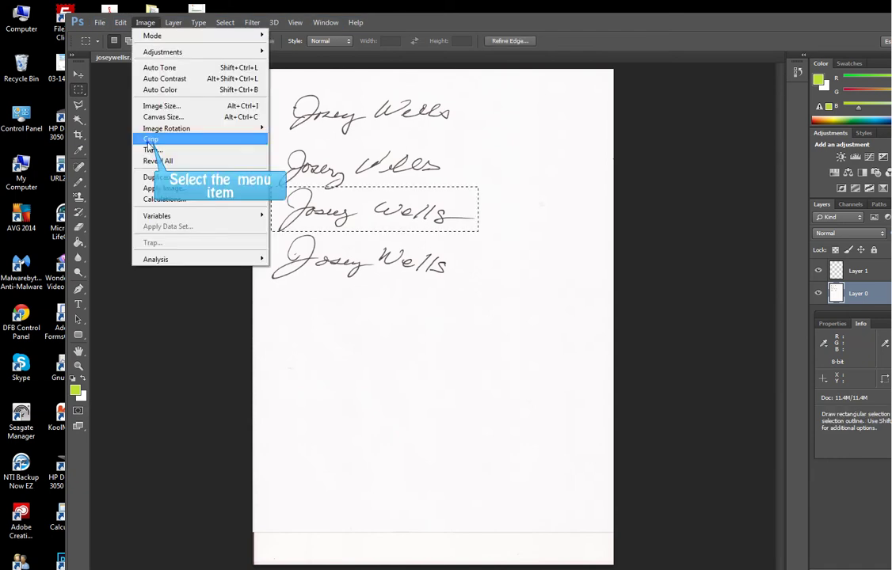
{"action": "left_click", "coordinate": [147, 141]}
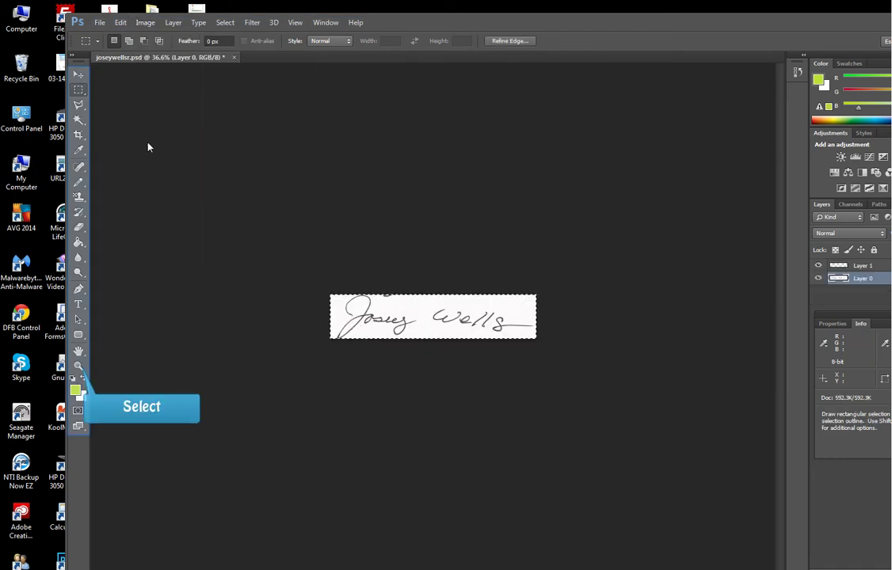
{"action": "left_click", "coordinate": [79, 365]}
{"action": "left_click", "coordinate": [409, 326]}
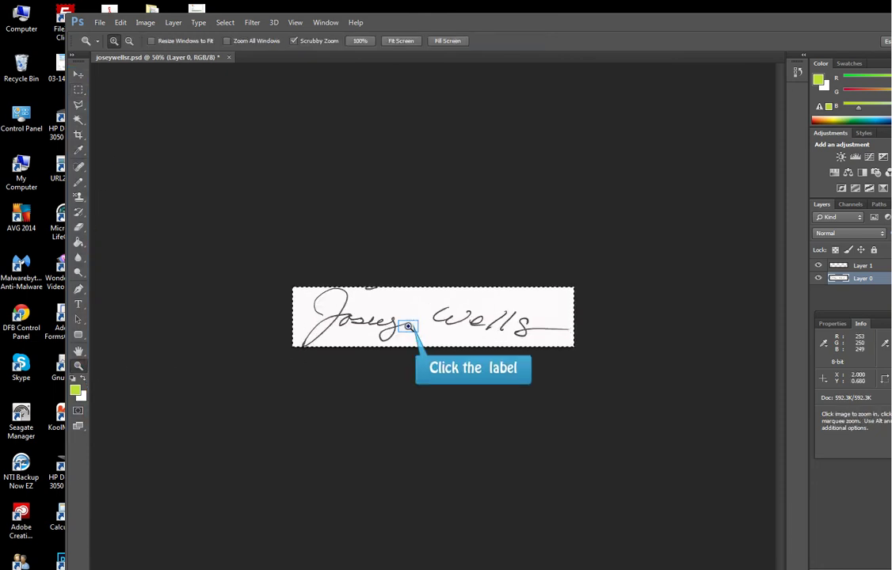
{"action": "left_click", "coordinate": [409, 326]}
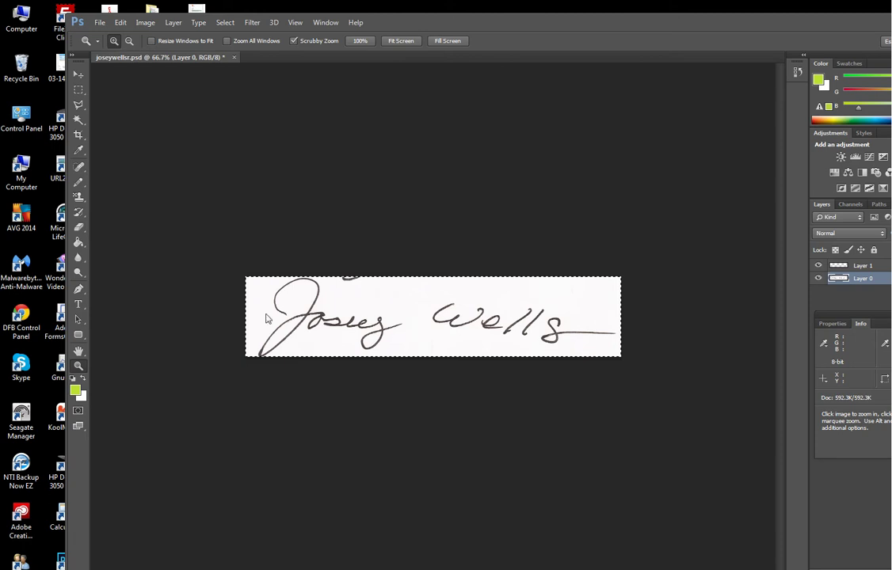
Step: Magic Wand the ink strokes, invert the selection, and delete the white background
{"action": "left_click", "coordinate": [77, 120]}
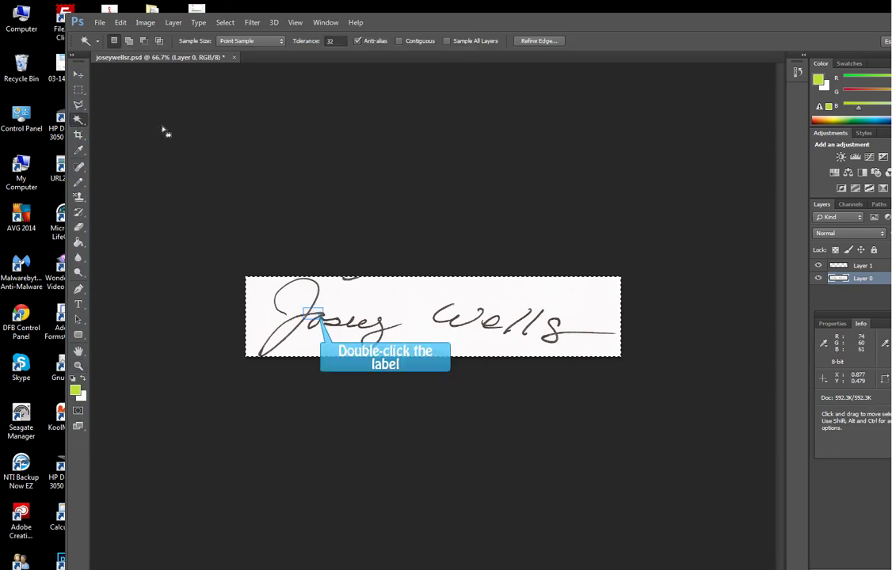
{"action": "left_click", "coordinate": [279, 282]}
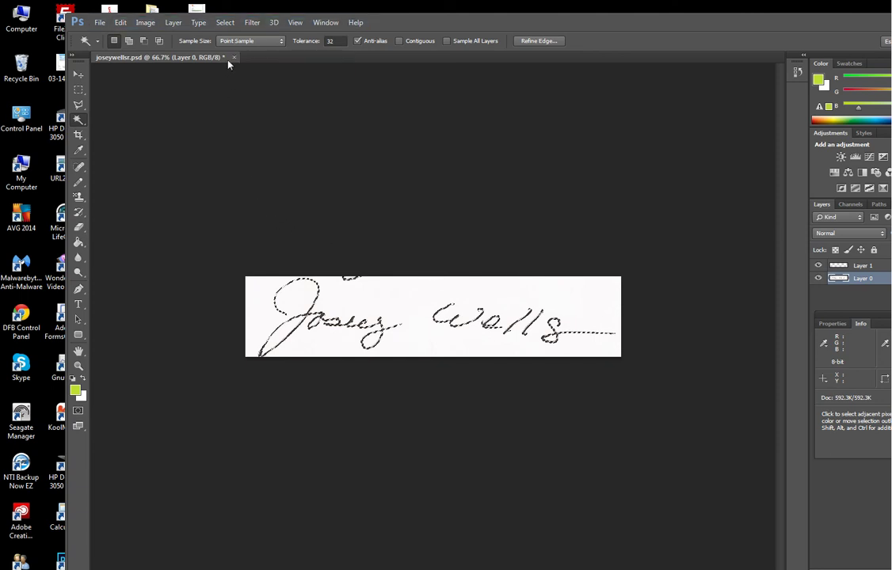
{"action": "left_click", "coordinate": [225, 22]}
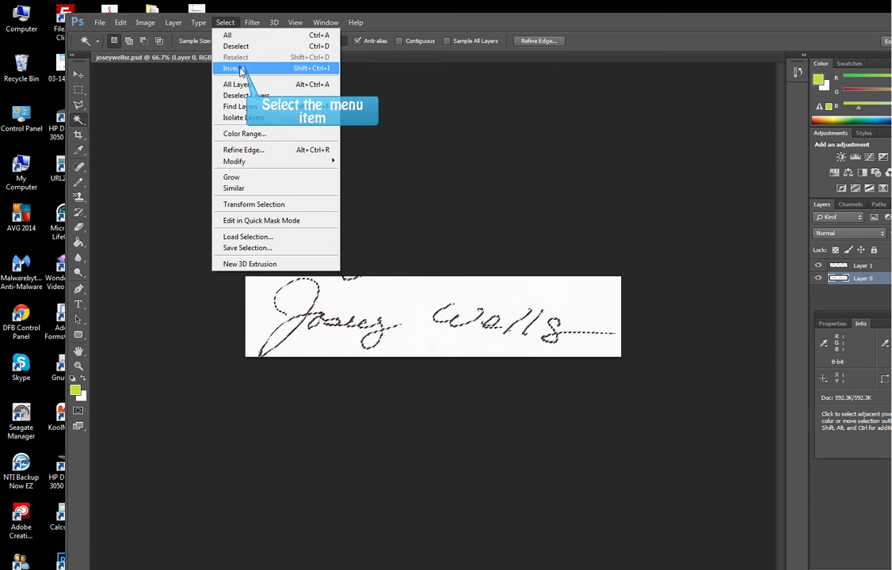
{"action": "left_click", "coordinate": [240, 69]}
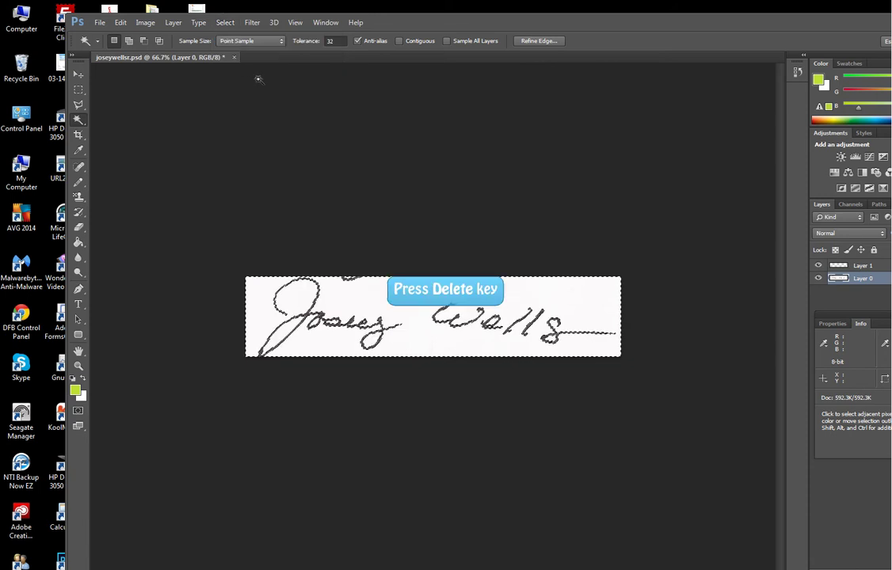
{"action": "key", "text": "Delete"}
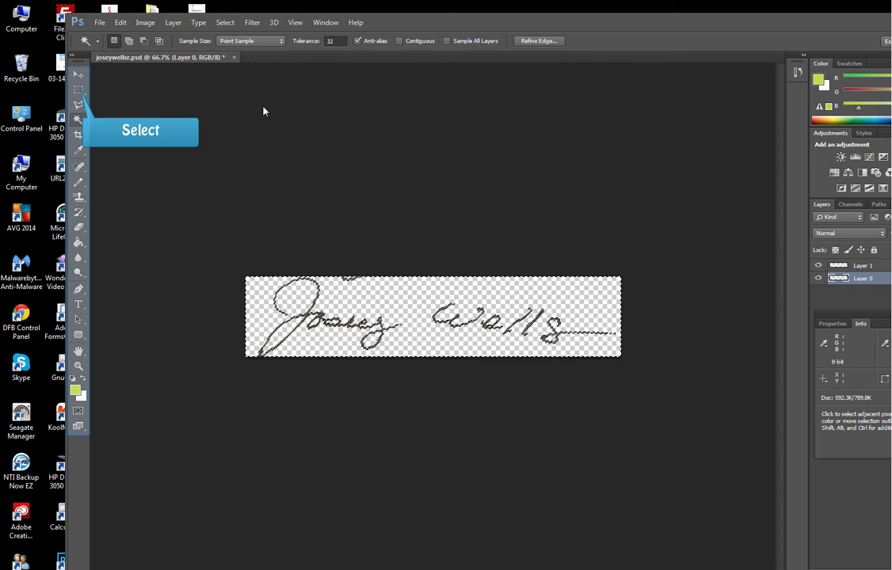
Step: Marquee and delete the stray mark above the J
{"action": "left_click", "coordinate": [78, 89]}
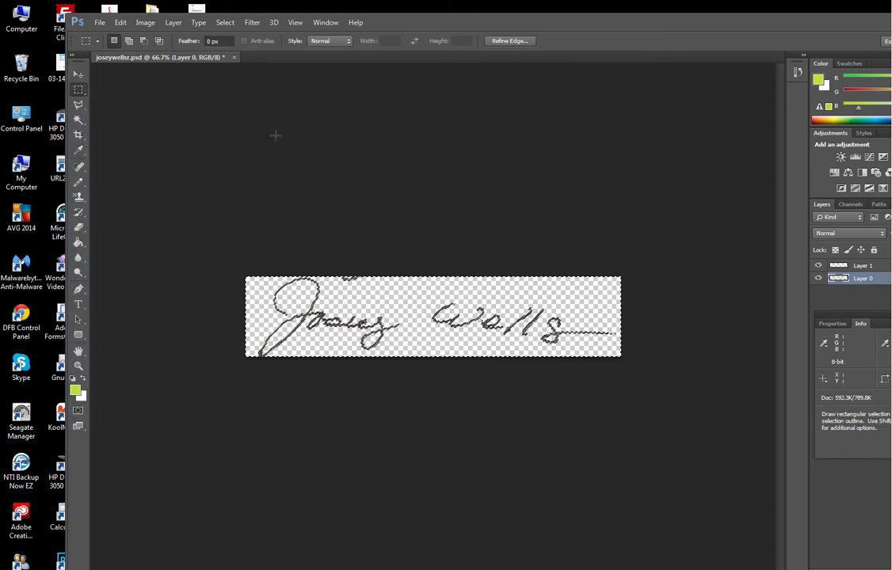
{"action": "left_click_drag", "start_coordinate": [338, 275], "coordinate": [376, 287]}
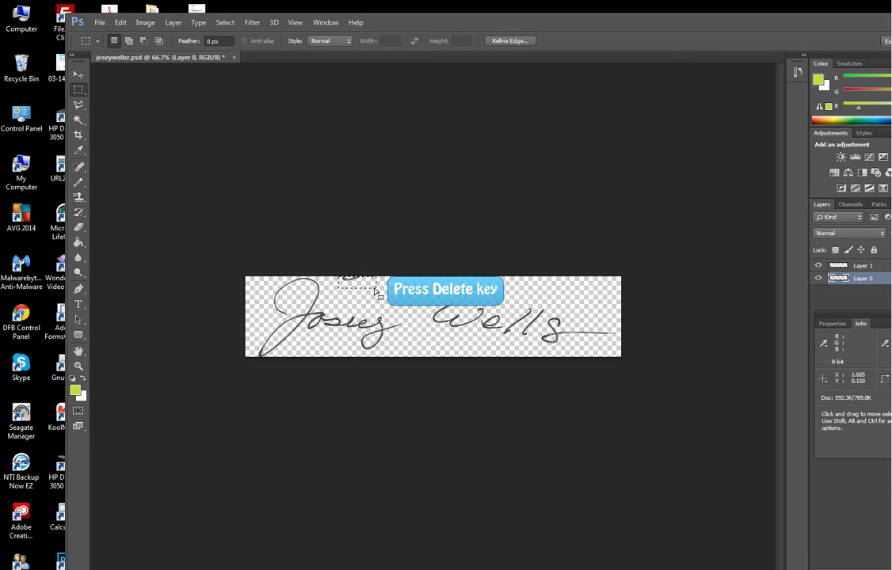
{"action": "key", "text": "Delete"}
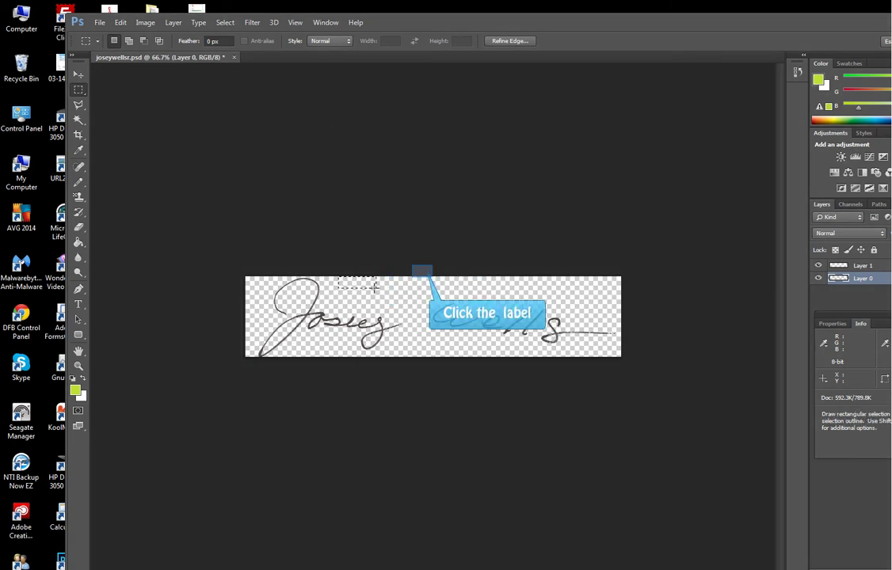
Step: Save the transparent signature back to joseywellsr.psd
{"action": "left_click", "coordinate": [421, 270]}
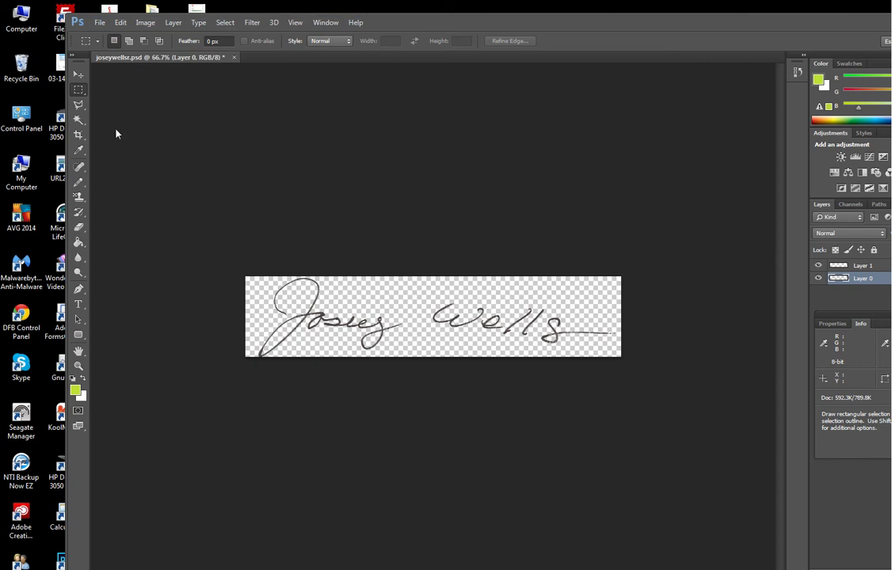
{"action": "left_click", "coordinate": [96, 22]}
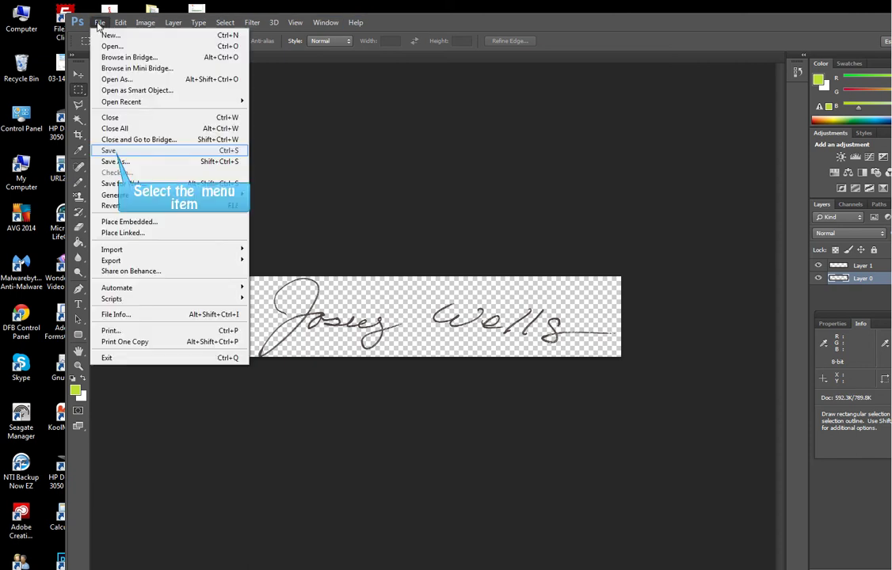
{"action": "left_click", "coordinate": [111, 150]}
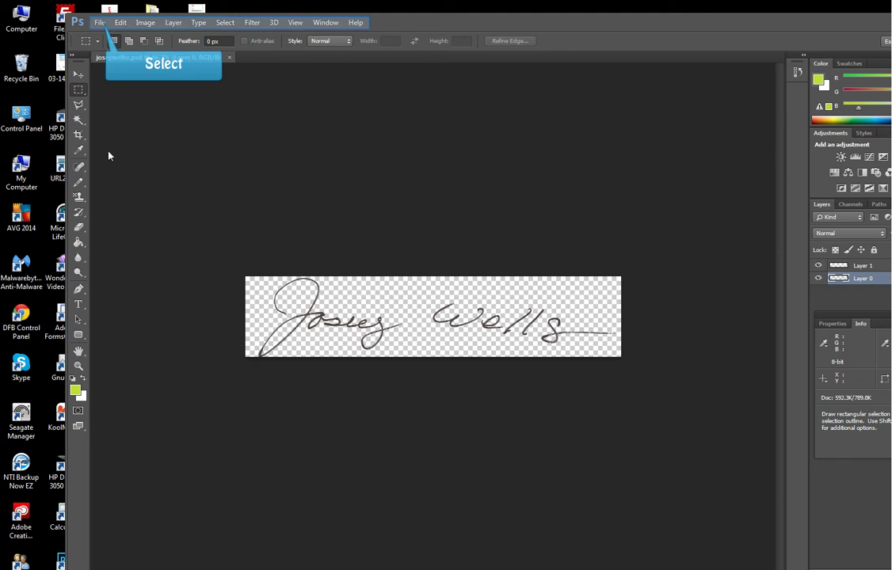
Step: In Save for Web, resize the signature to 336 × 72 pixels with a 72 px height
{"action": "left_click", "coordinate": [100, 22]}
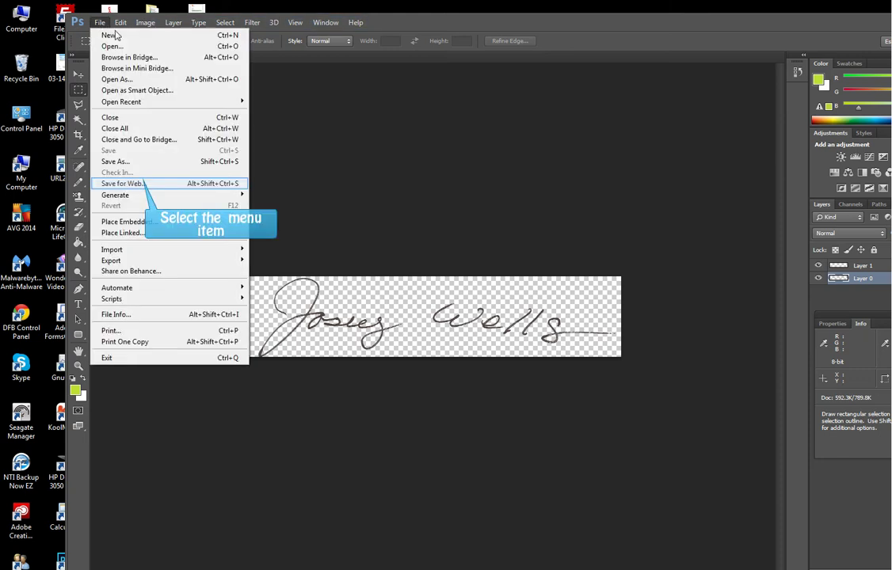
{"action": "left_click", "coordinate": [139, 183]}
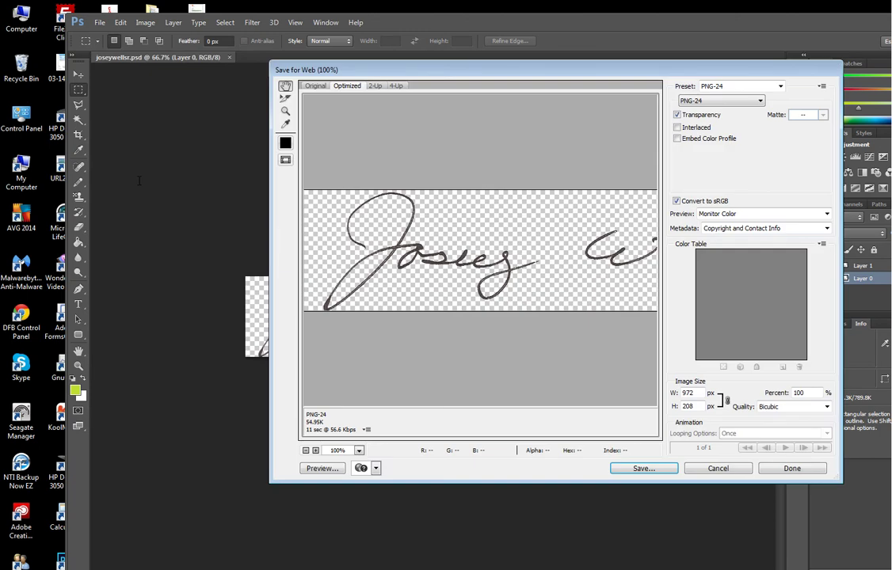
{"action": "left_click", "coordinate": [696, 407]}
{"action": "type", "text": "72"}
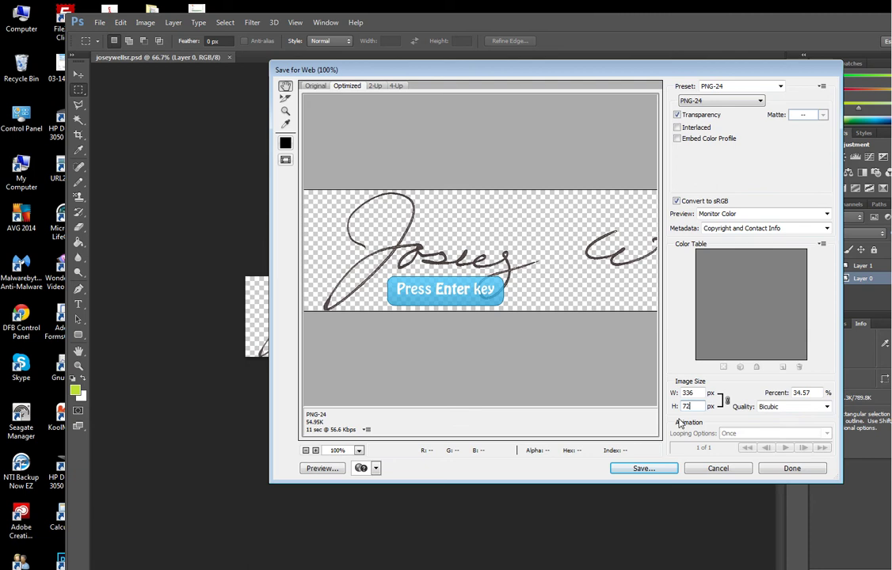
{"action": "key", "text": "Return"}
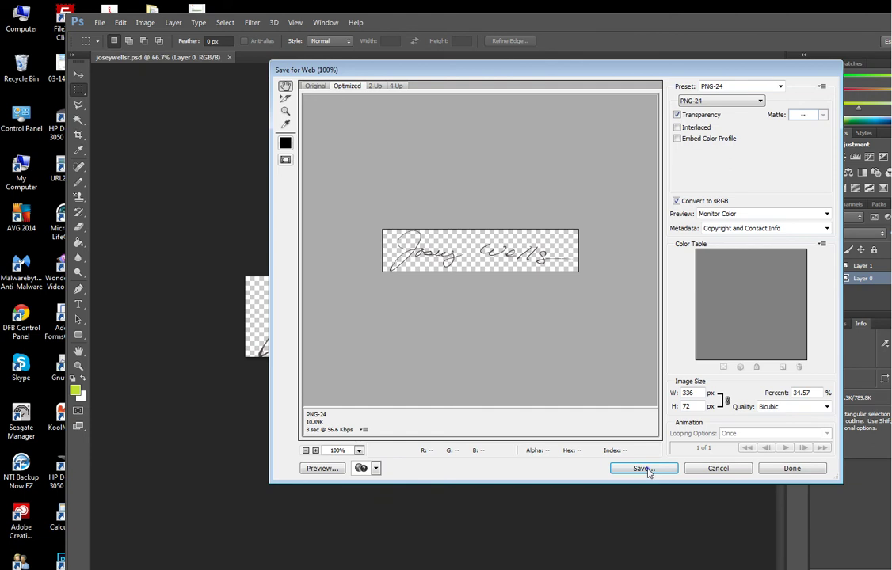
Step: Save the PNG-24 into the social-images folder, ending the file name with 444444444
{"action": "left_click", "coordinate": [642, 469]}
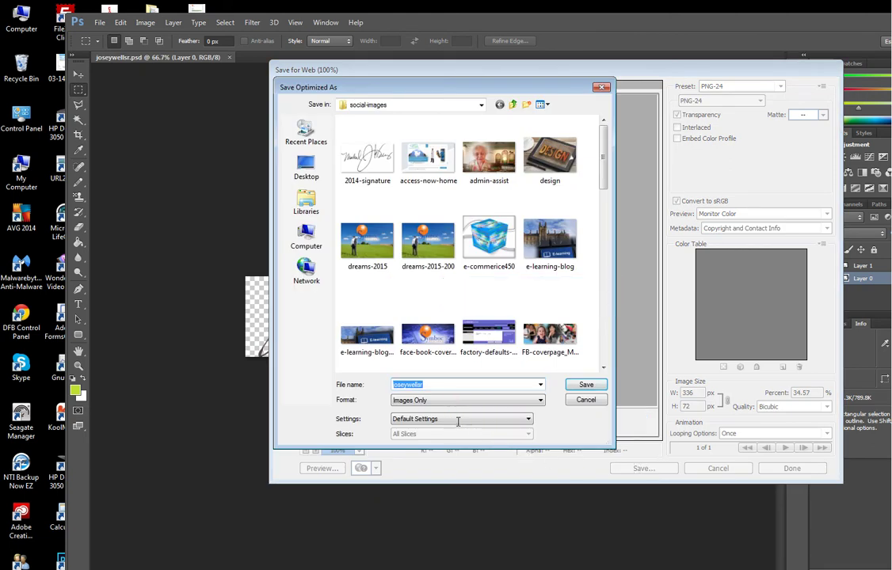
{"action": "left_click", "coordinate": [444, 384]}
{"action": "key", "text": "BackSpace"}
{"action": "key", "text": "BackSpace"}
{"action": "type", "text": "444444444"}
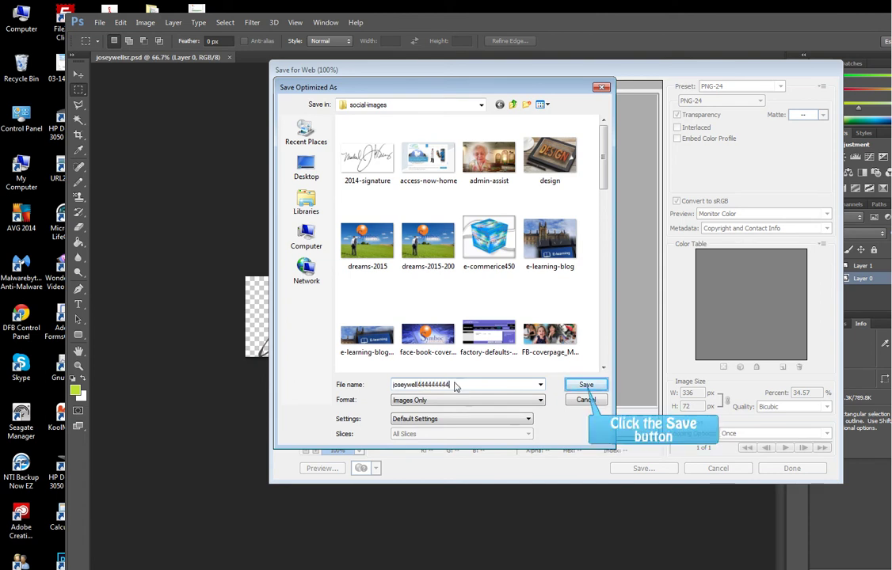
{"action": "left_click", "coordinate": [585, 385]}
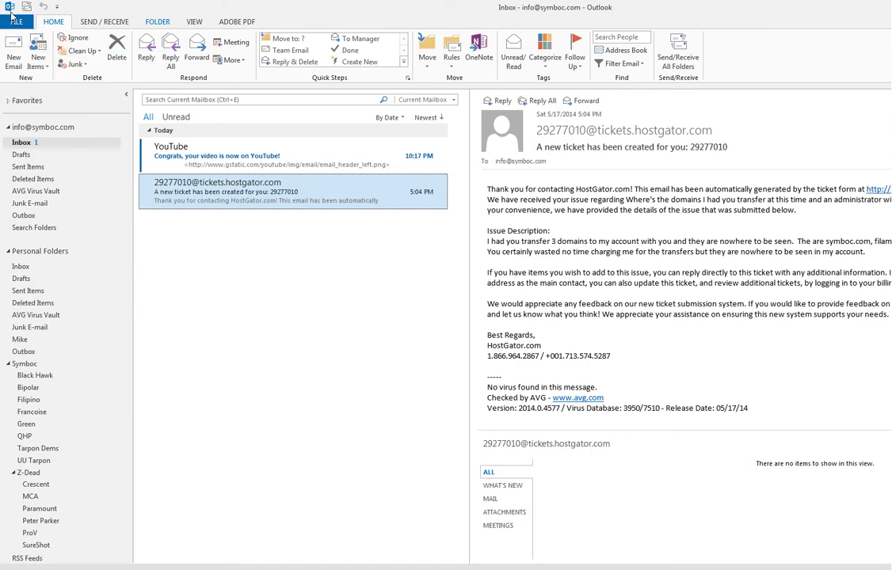
Step: Open Signatures and Stationery from Outlook's Mail options
{"action": "left_click", "coordinate": [14, 22]}
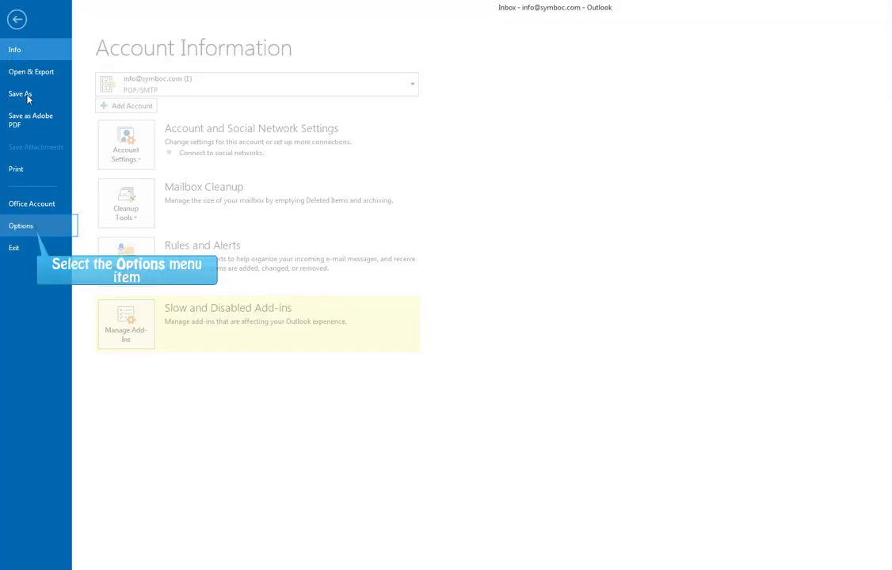
{"action": "left_click", "coordinate": [30, 228]}
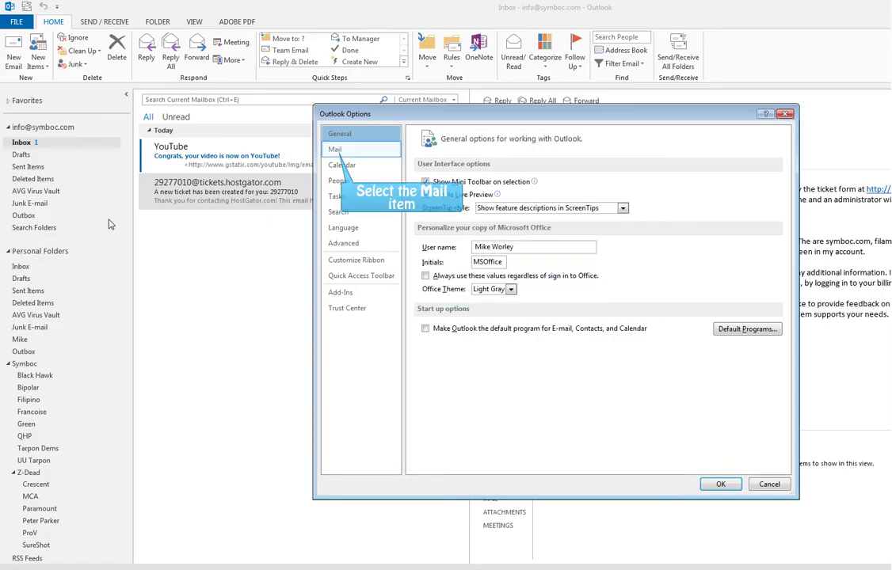
{"action": "left_click", "coordinate": [335, 150]}
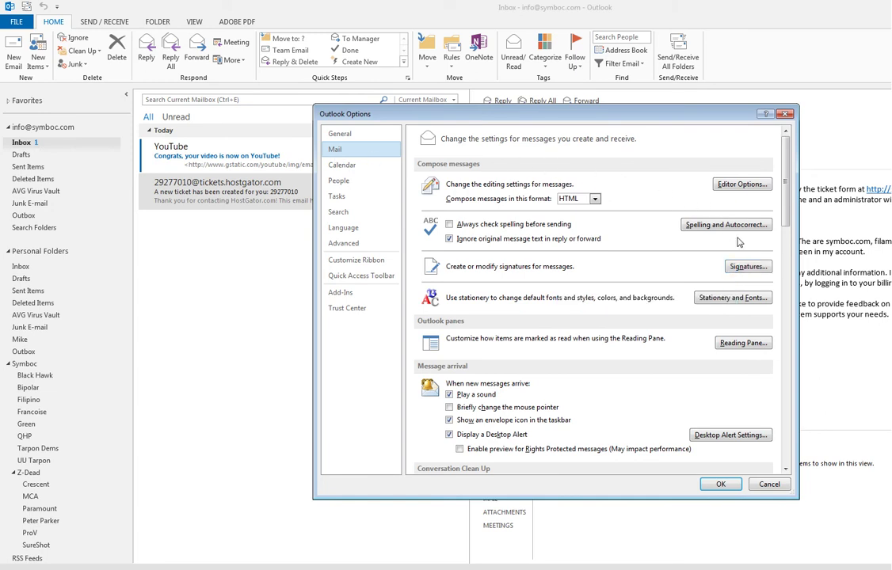
{"action": "left_click", "coordinate": [746, 268]}
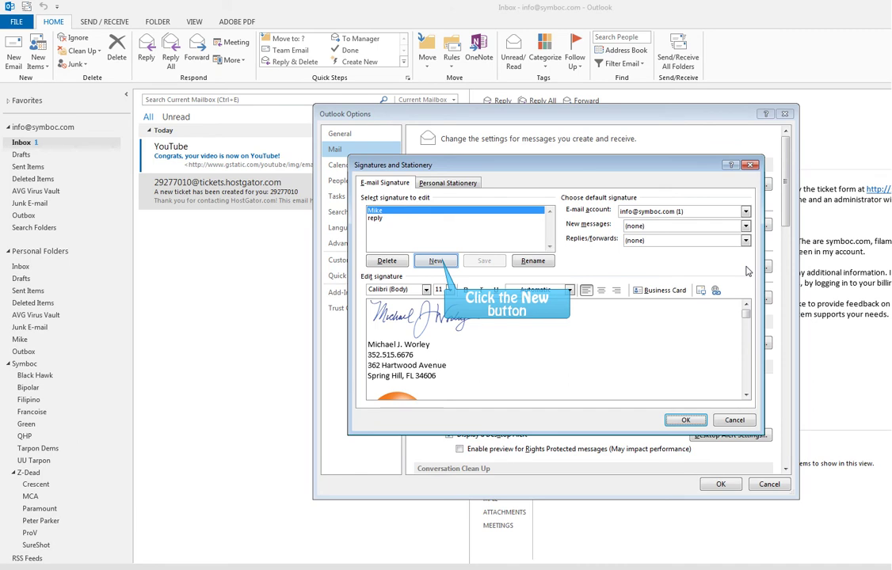
Step: Create a new signature named with the signer's first name and put the caret in its editor
{"action": "left_click", "coordinate": [436, 261]}
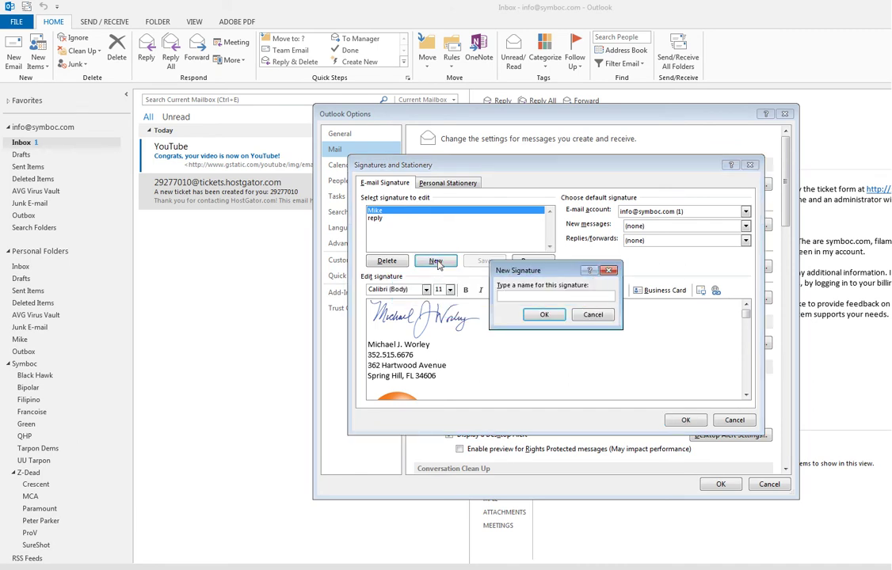
{"action": "type", "text": "Josey"}
{"action": "left_click", "coordinate": [544, 314]}
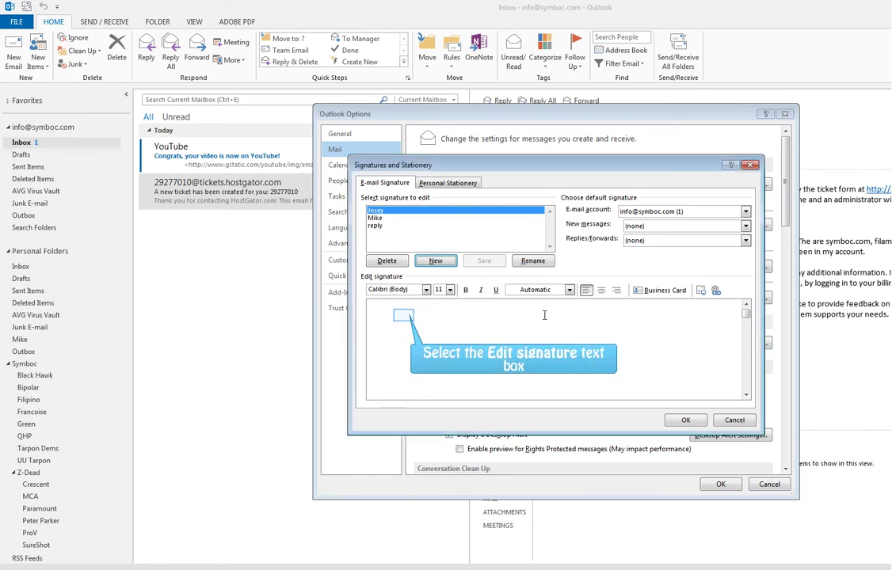
{"action": "left_click", "coordinate": [404, 316]}
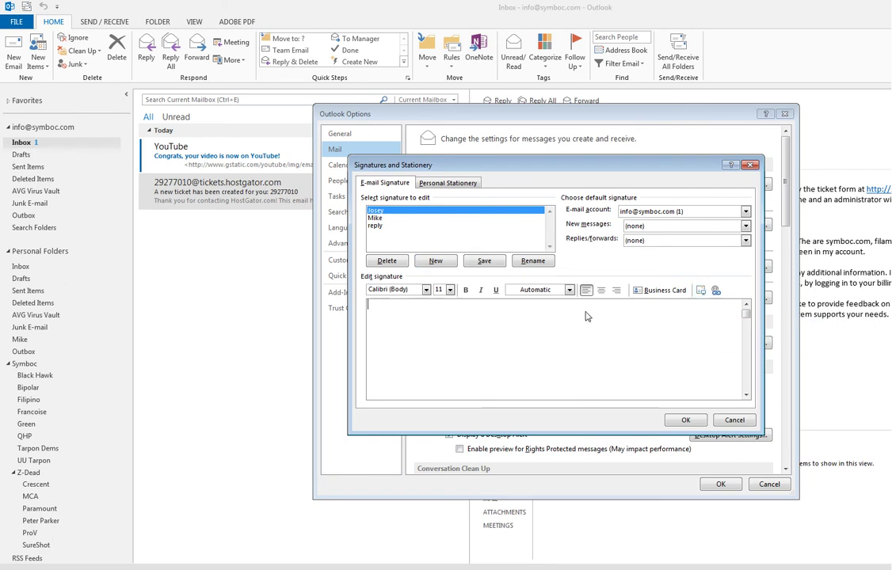
Step: Insert the exported signature PNG from the Desktop's social-images folder into the editor
{"action": "left_click", "coordinate": [701, 290]}
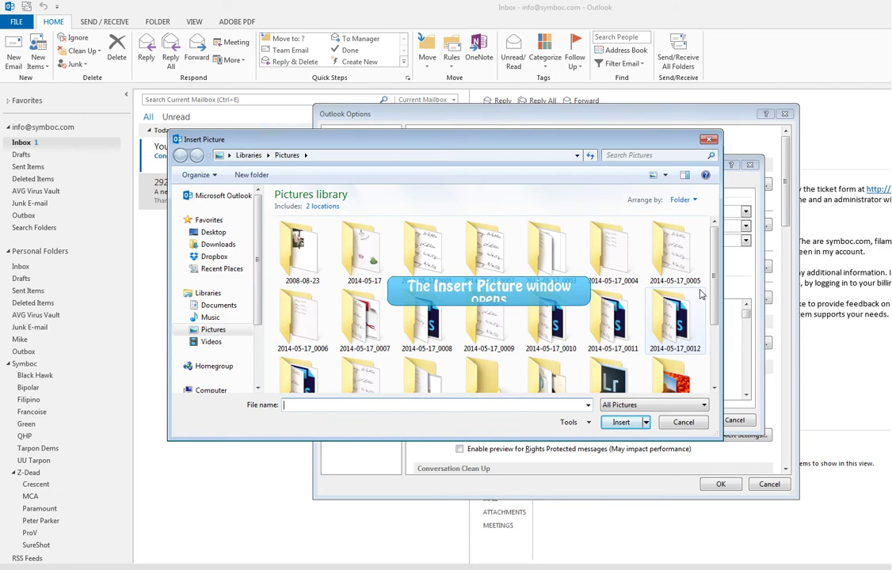
{"action": "left_click", "coordinate": [217, 232]}
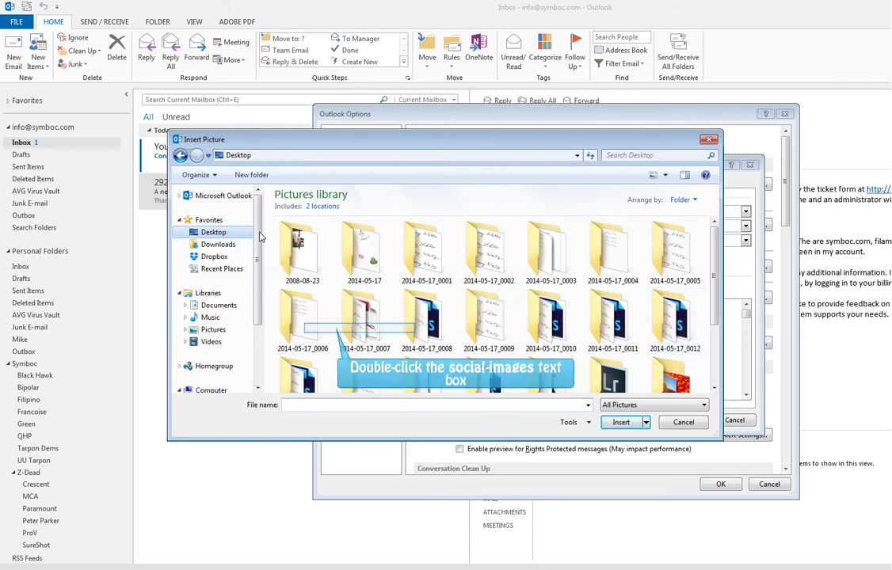
{"action": "double_click", "coordinate": [332, 332]}
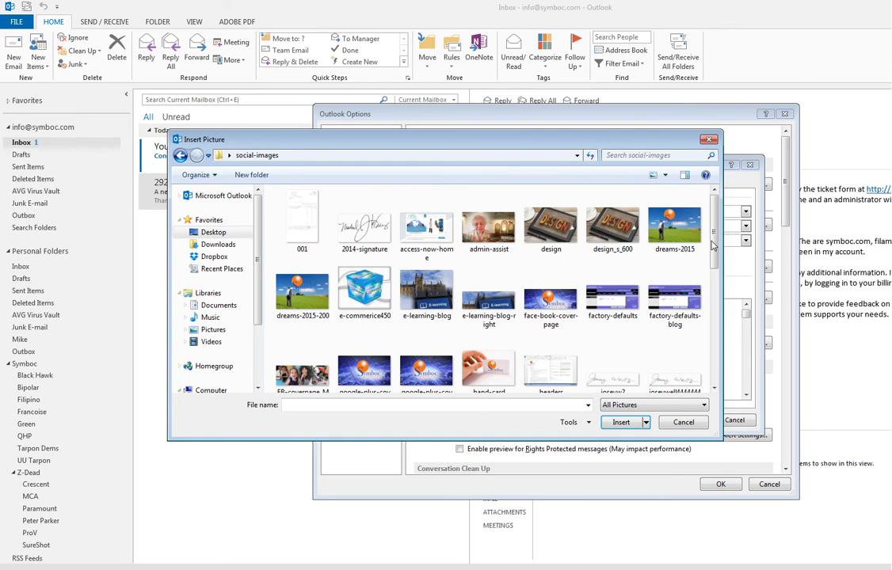
{"action": "left_click_drag", "start_coordinate": [711, 246], "coordinate": [712, 269]}
{"action": "double_click", "coordinate": [676, 335]}
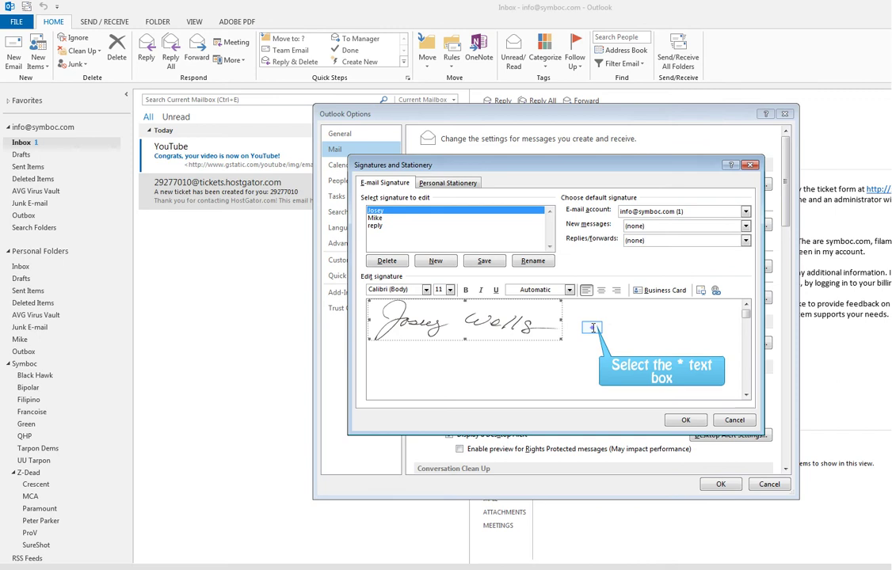
Step: Type the signer's full name on a new line below the signature image
{"action": "left_click", "coordinate": [594, 327]}
{"action": "key", "text": "Return"}
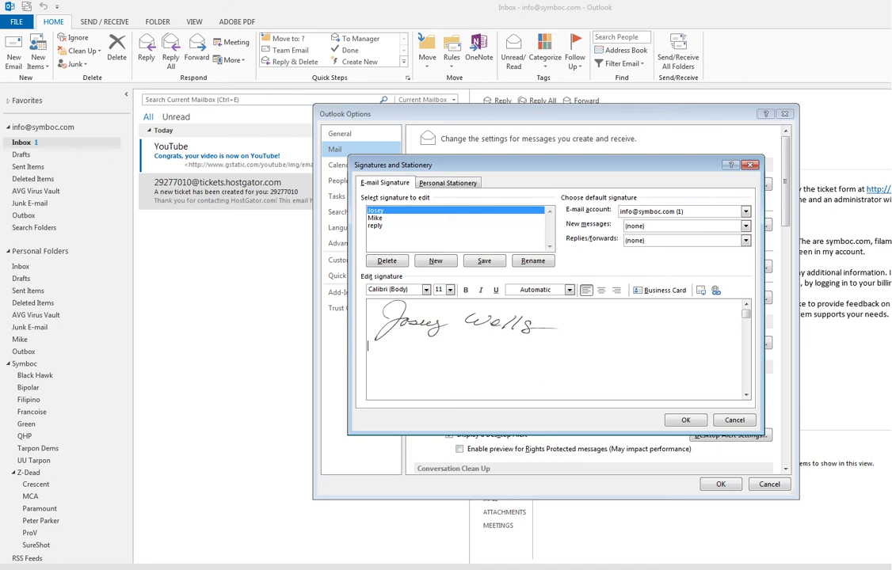
{"action": "type", "text": "Josey Wells"}
Step: Add the street address and the city, state and zip line beneath the name
{"action": "key", "text": "Return"}
{"action": "type", "text": "3456 Har"}
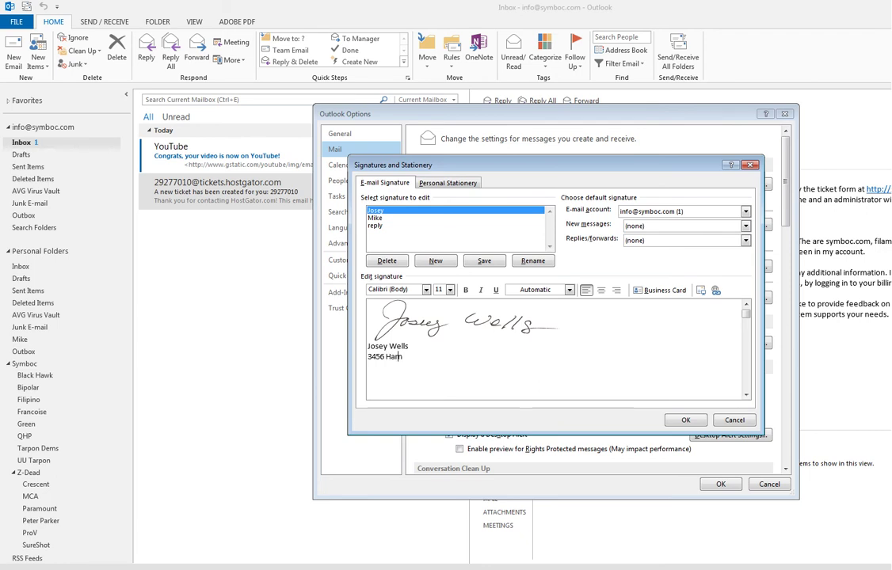
{"action": "type", "text": "bor Vill Lane"}
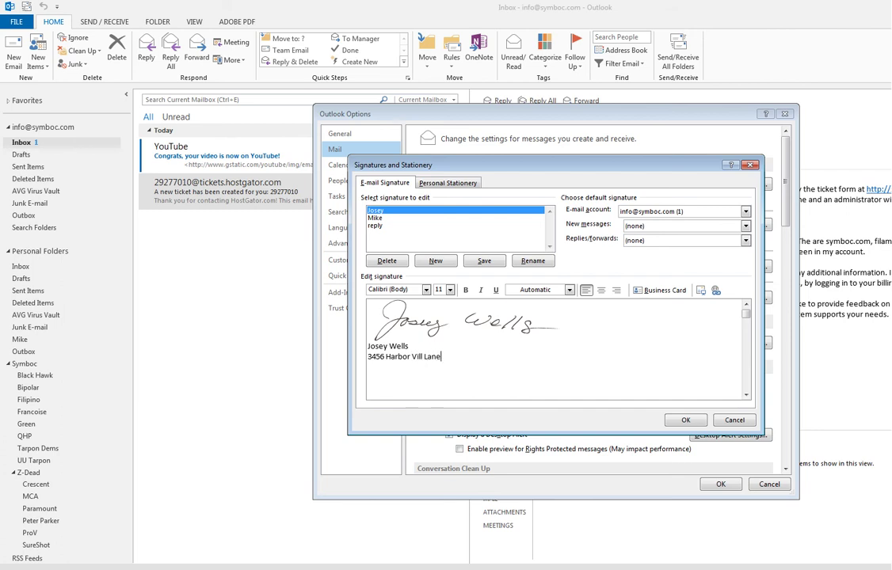
{"action": "key", "text": "Return"}
{"action": "type", "text": "Helpless, TX 45678"}
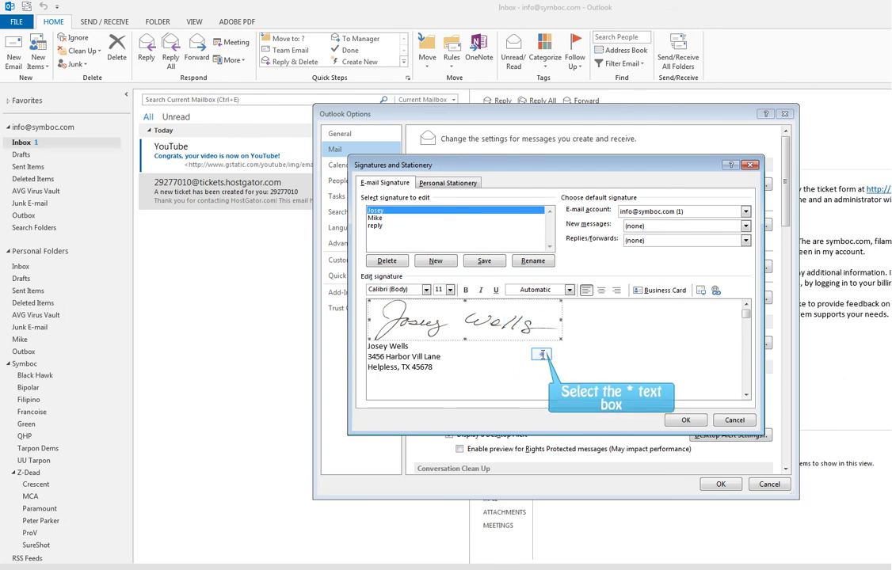
{"action": "left_click", "coordinate": [543, 360]}
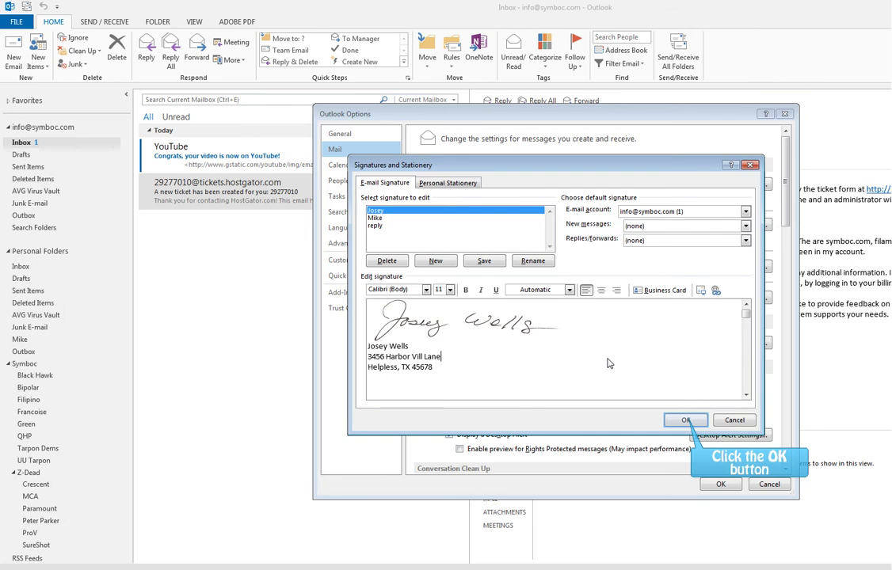
Step: Close the signature settings and options, then insert the new signature into a new message
{"action": "left_click", "coordinate": [685, 422]}
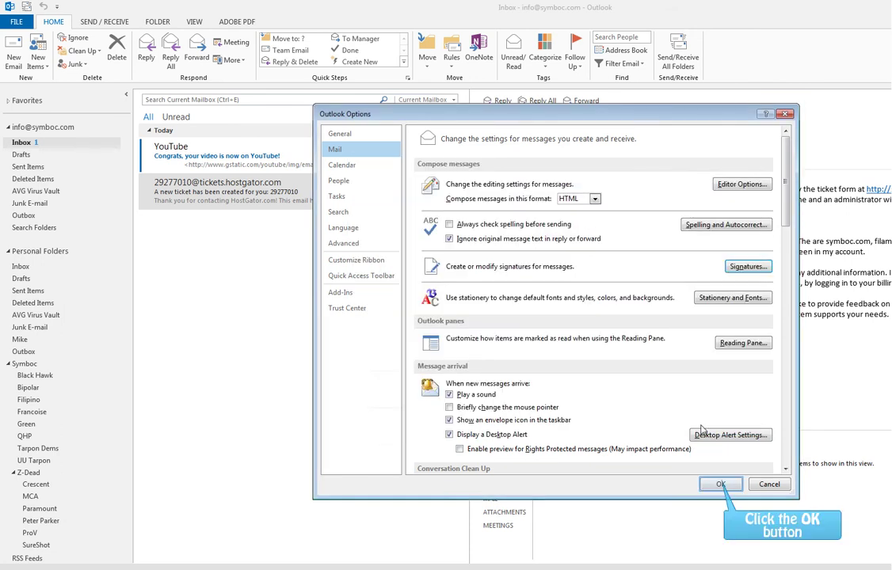
{"action": "left_click", "coordinate": [719, 484]}
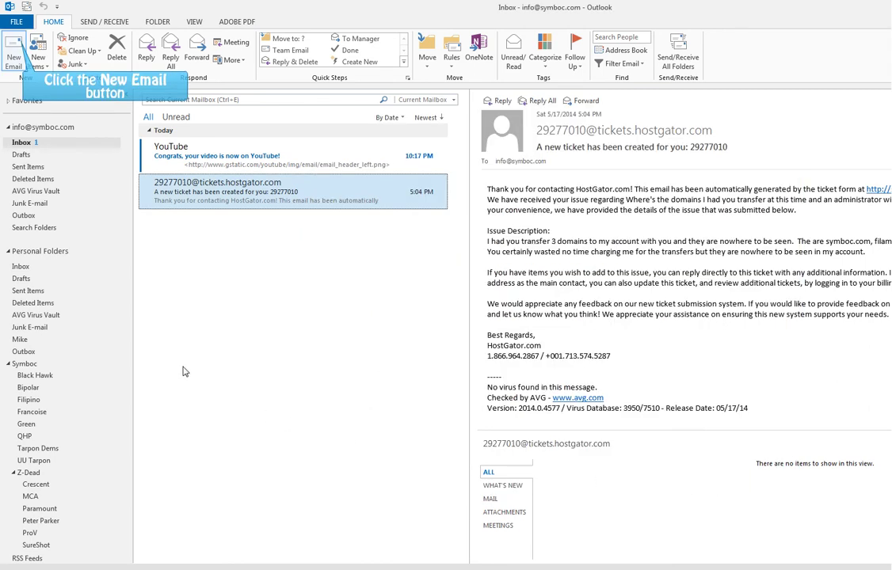
{"action": "left_click", "coordinate": [15, 49]}
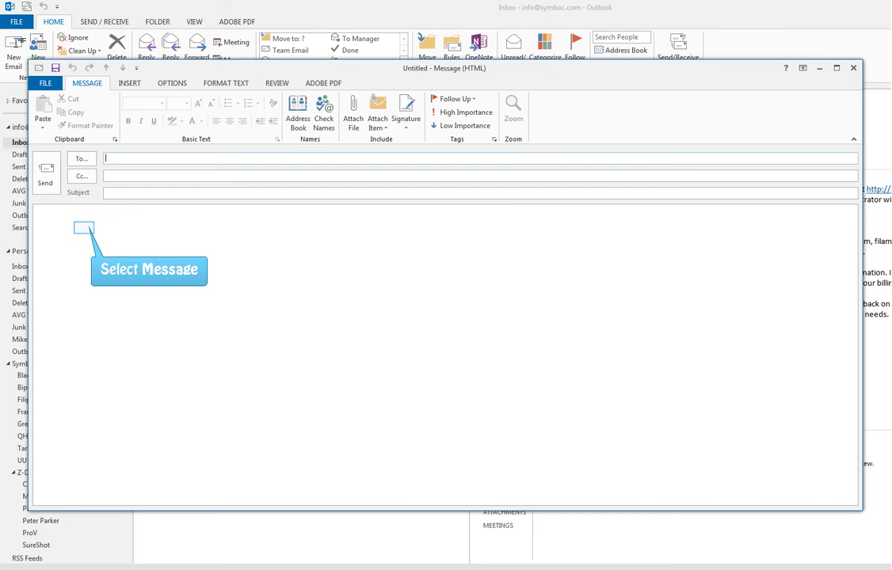
{"action": "left_click", "coordinate": [85, 228]}
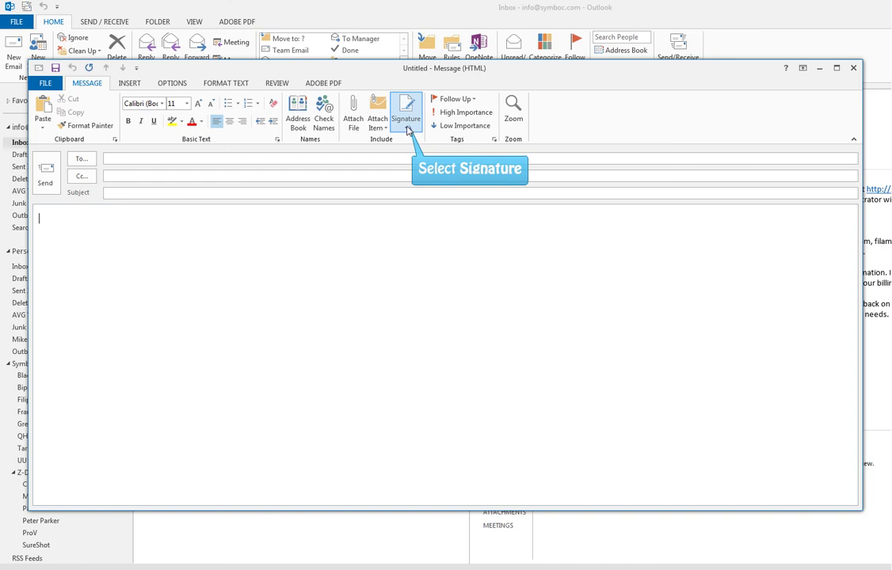
{"action": "left_click", "coordinate": [405, 129]}
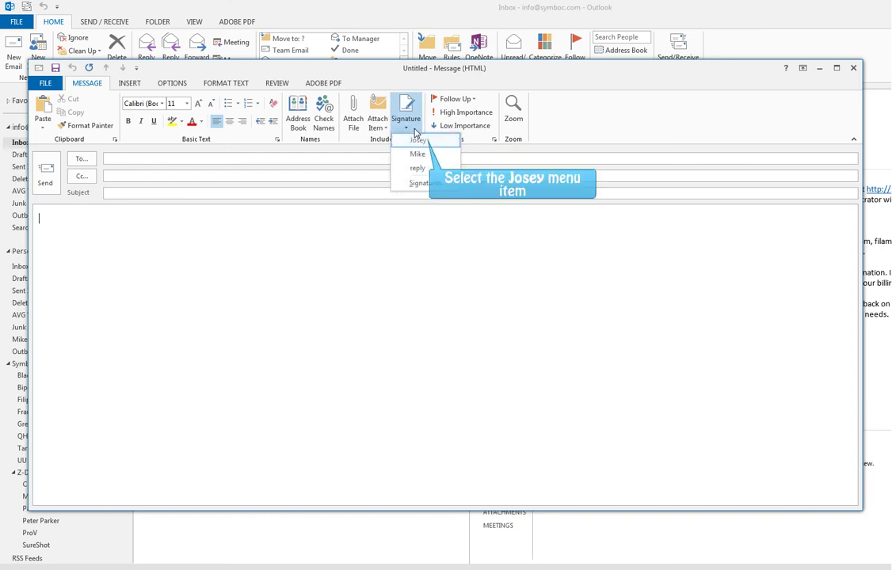
{"action": "left_click", "coordinate": [421, 140]}
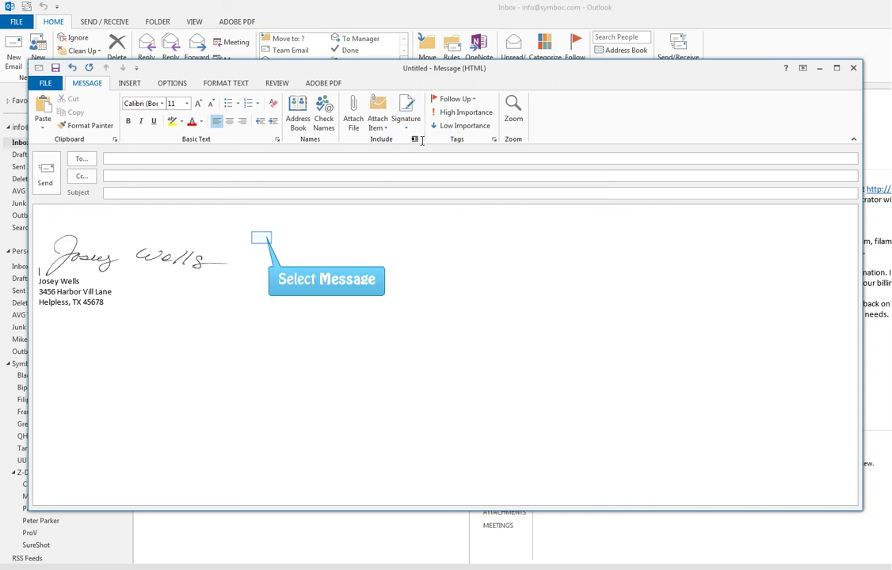
{"action": "left_click", "coordinate": [261, 237]}
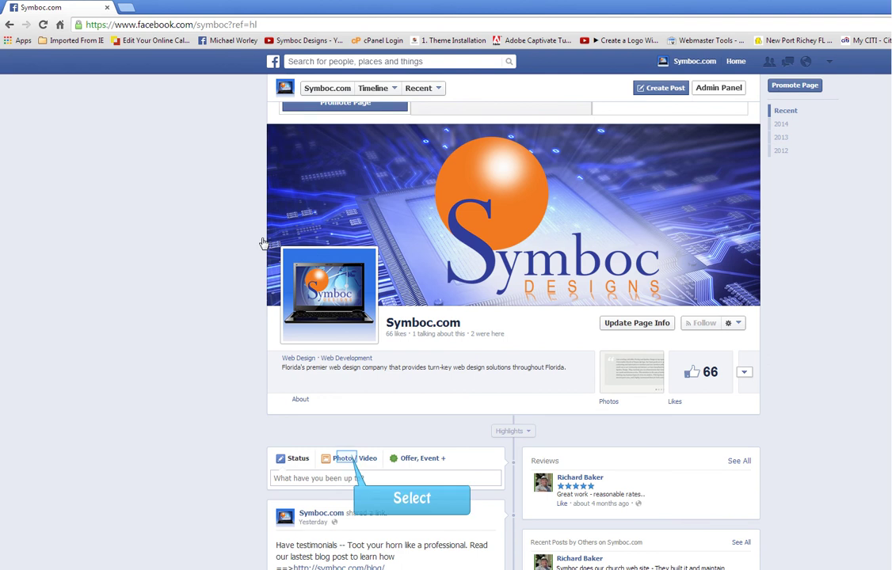
Step: Post the handwritten signature image file to the Facebook page timeline
{"action": "left_click", "coordinate": [348, 463]}
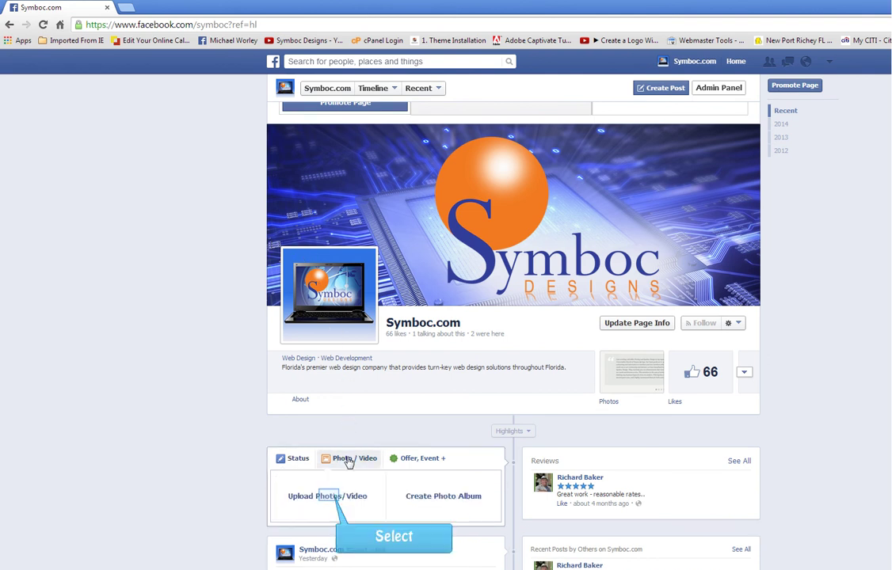
{"action": "left_click", "coordinate": [331, 498]}
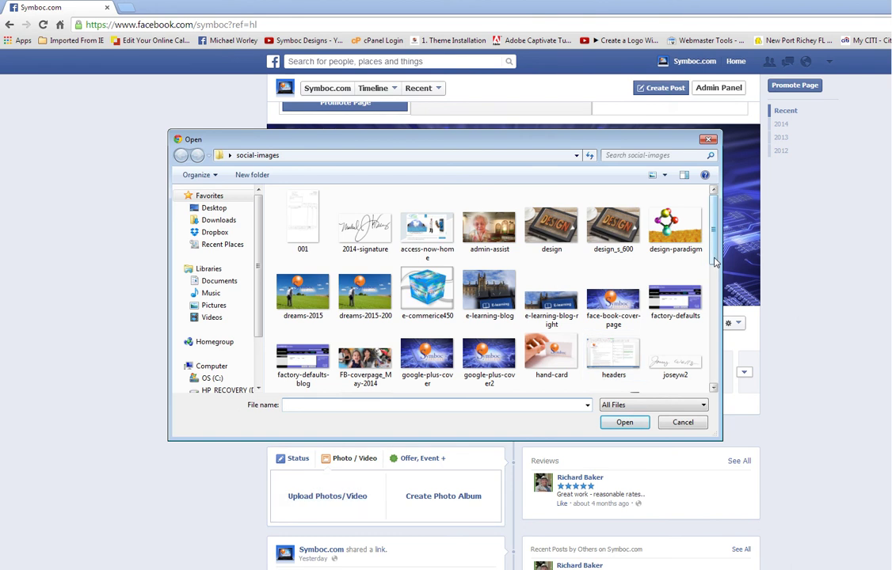
{"action": "scroll", "coordinate": [715, 261], "scroll_direction": "down", "scroll_amount": 2}
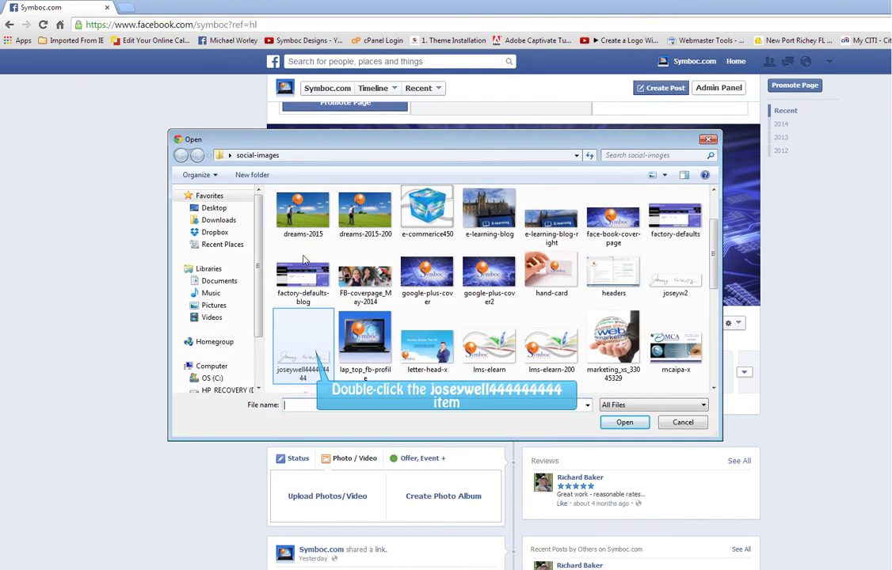
{"action": "double_click", "coordinate": [311, 359]}
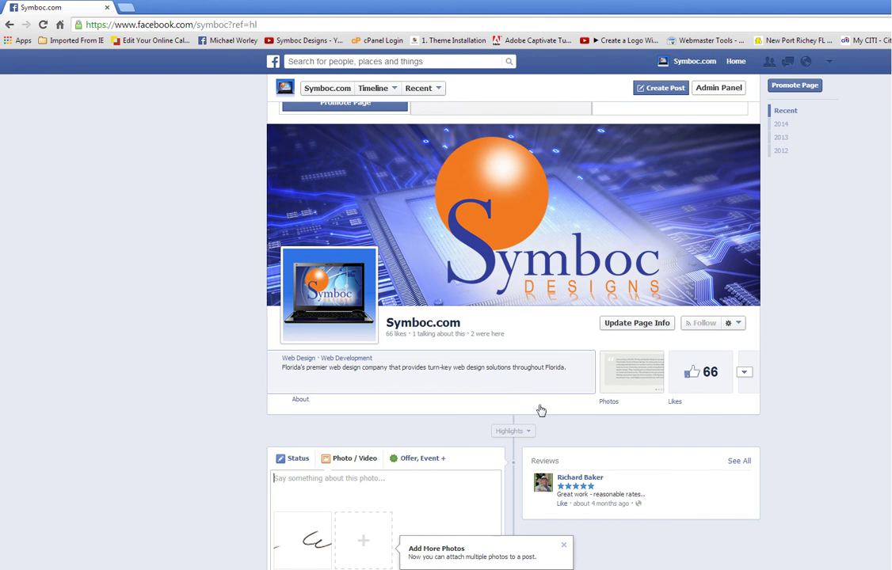
{"action": "scroll", "coordinate": [541, 410], "scroll_direction": "down", "scroll_amount": 1}
{"action": "left_click", "coordinate": [481, 525]}
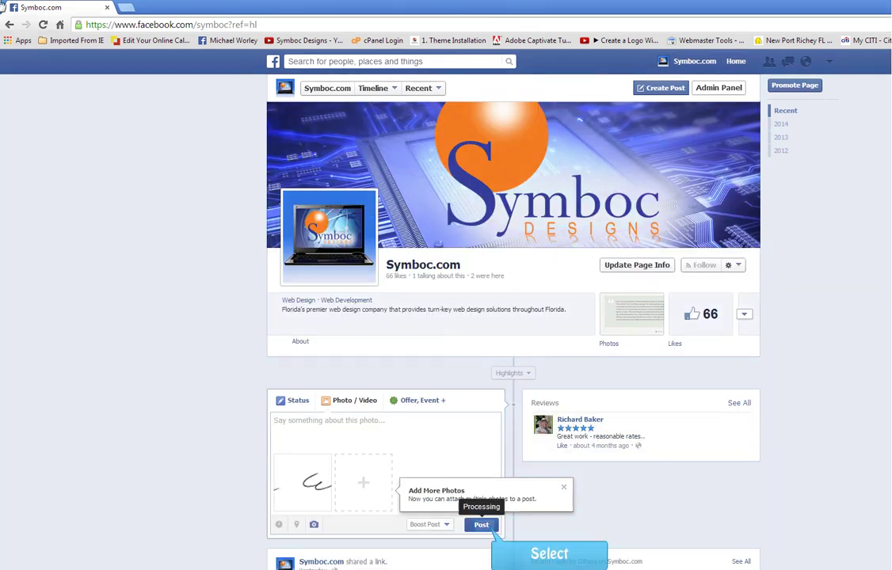
Step: Copy the web address of the posted signature image
{"action": "right_click", "coordinate": [485, 529]}
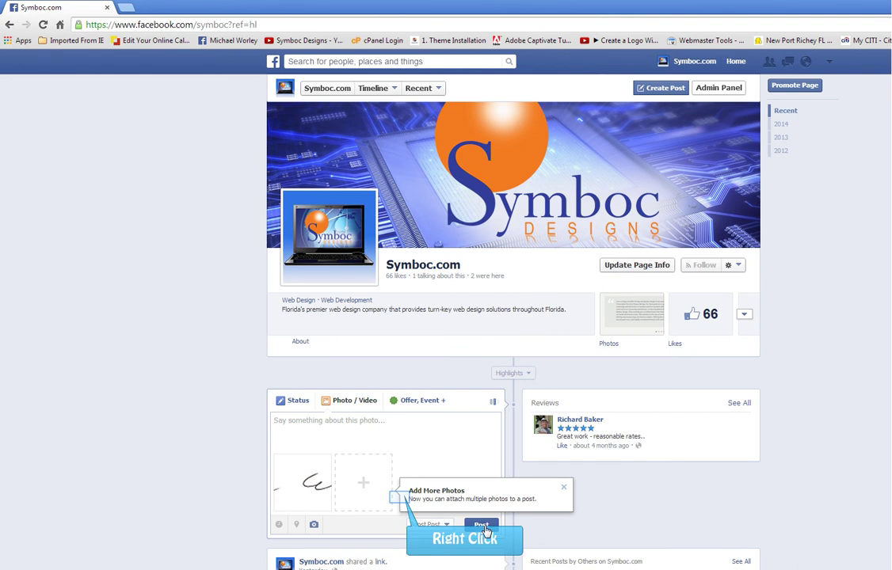
{"action": "right_click", "coordinate": [403, 499]}
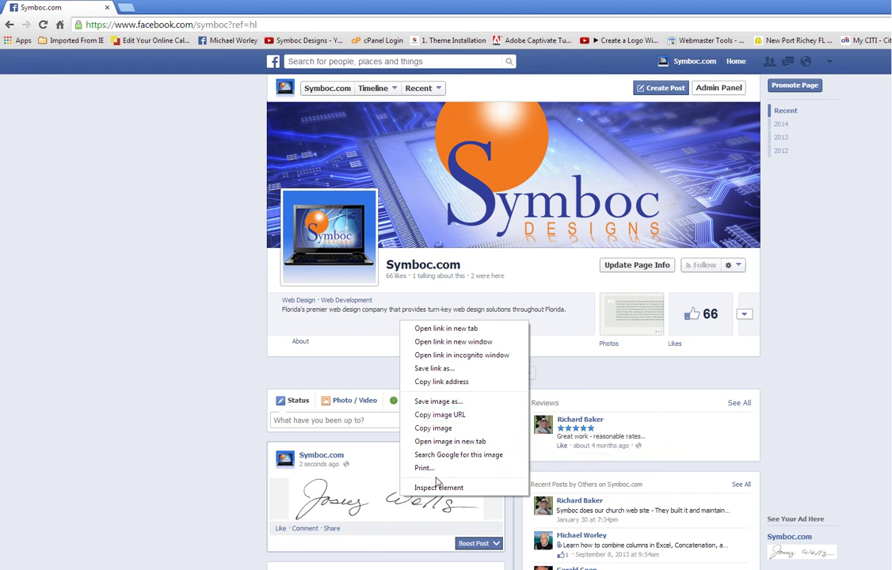
{"action": "left_click", "coordinate": [449, 418]}
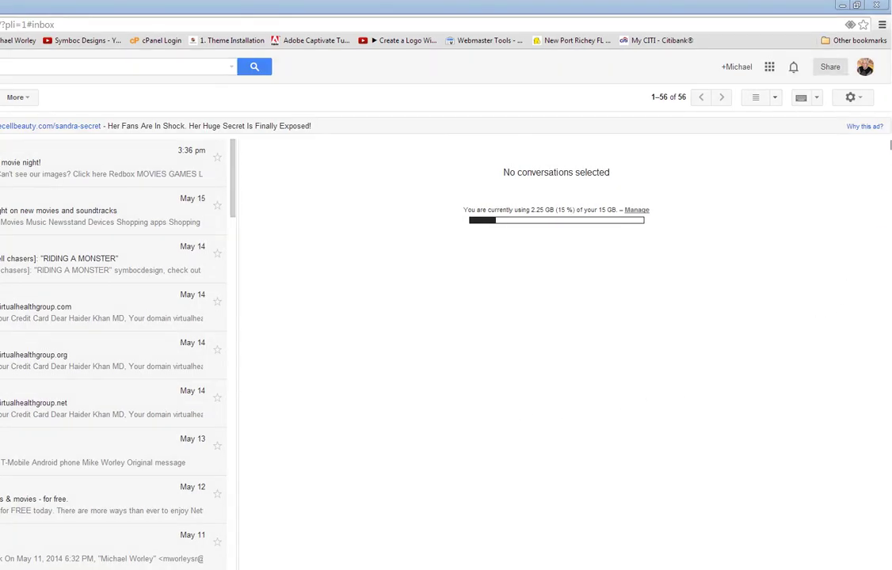
Step: Open Gmail's settings and delete the old signature image and address text
{"action": "left_click", "coordinate": [864, 101]}
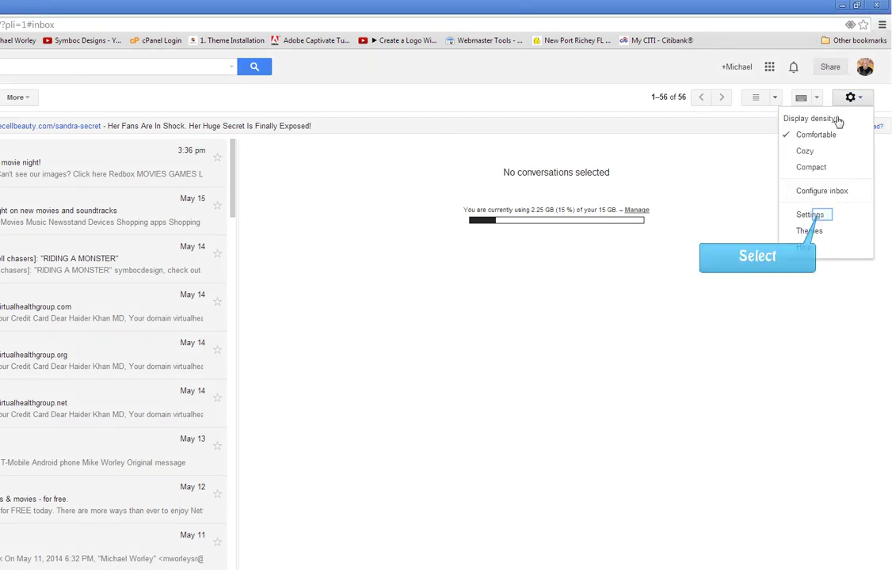
{"action": "left_click", "coordinate": [822, 215]}
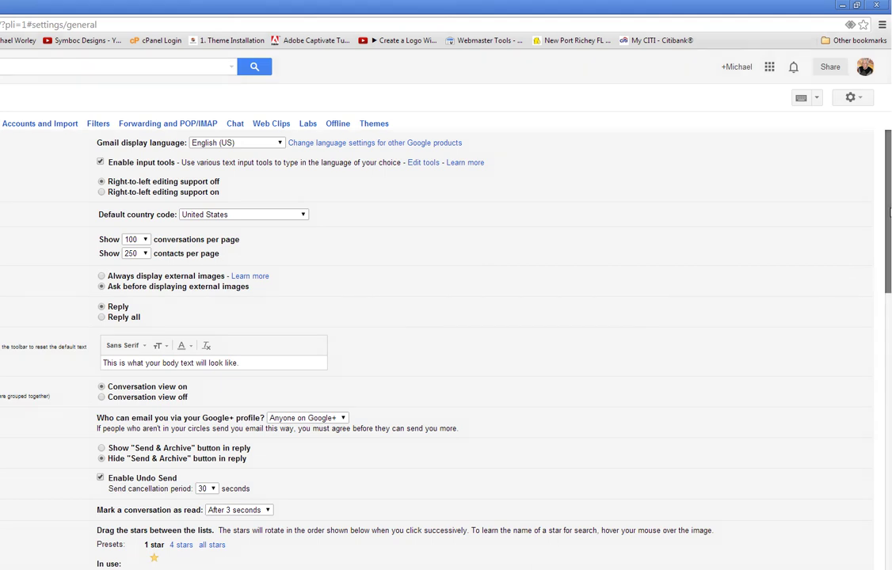
{"action": "left_click_drag", "start_coordinate": [889, 210], "coordinate": [889, 370]}
{"action": "scroll", "coordinate": [889, 370], "scroll_direction": "down", "scroll_amount": 2}
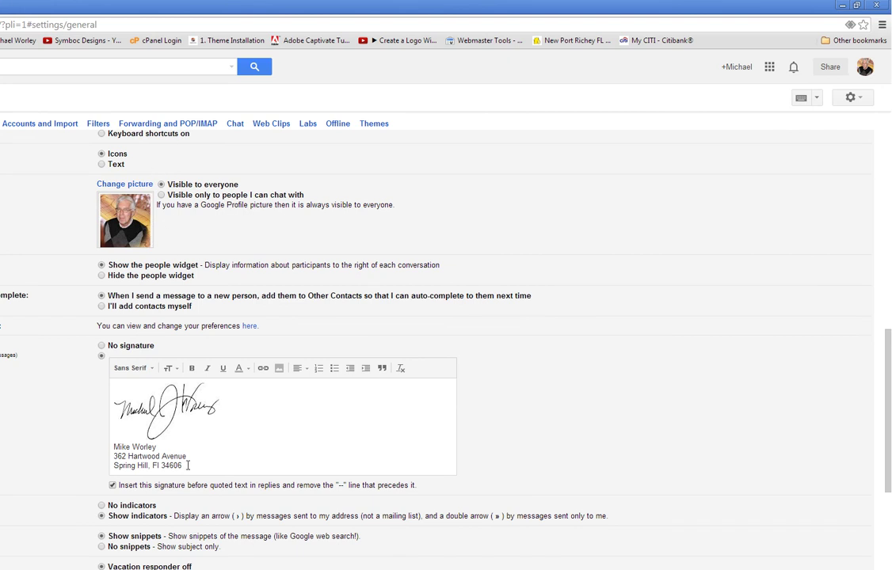
{"action": "left_click_drag", "start_coordinate": [188, 465], "coordinate": [119, 388]}
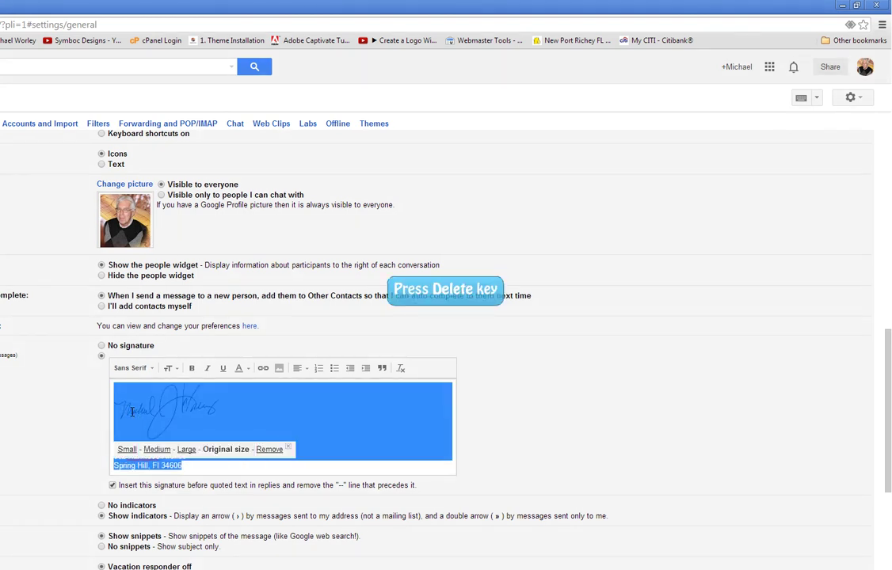
{"action": "key", "text": "Delete"}
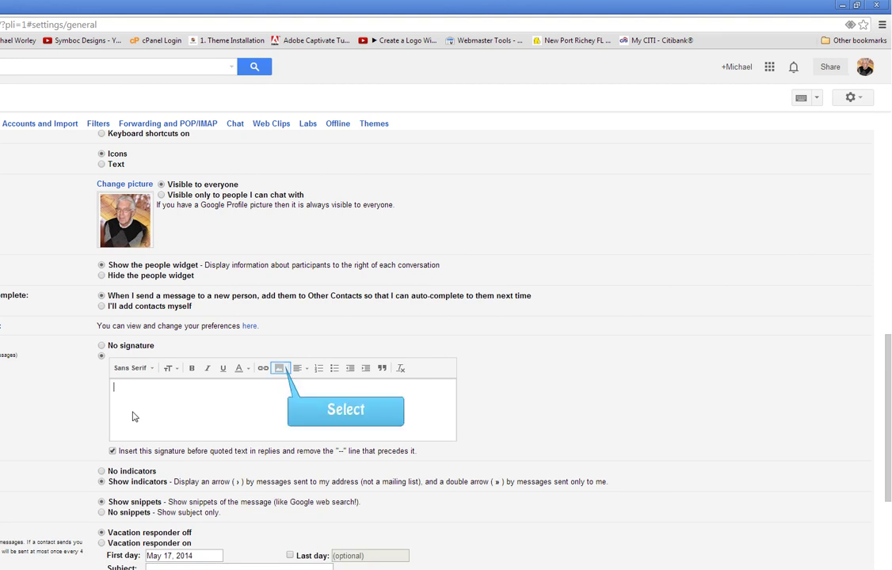
Step: Insert the signature image into Gmail's signature from the copied Facebook URL, leaving a new line below
{"action": "left_click", "coordinate": [280, 369]}
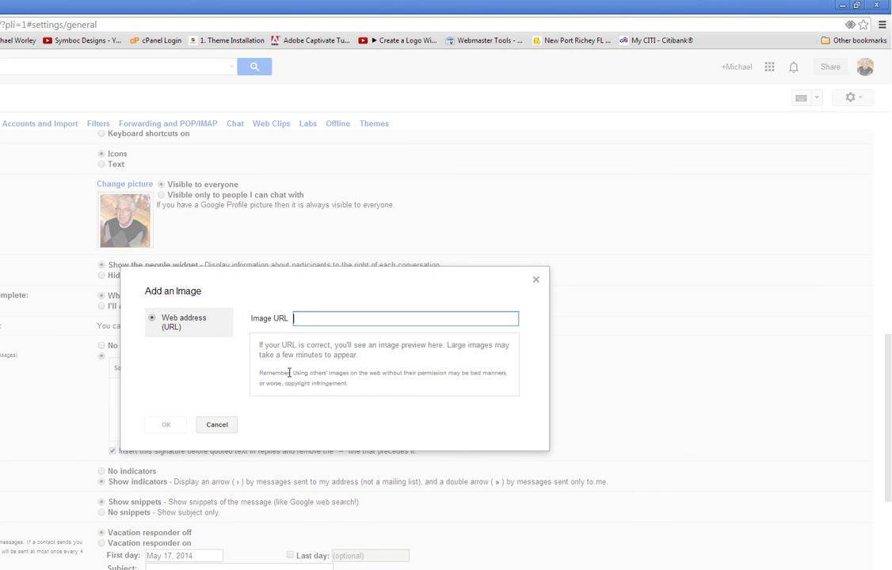
{"action": "key", "text": "ctrl+v"}
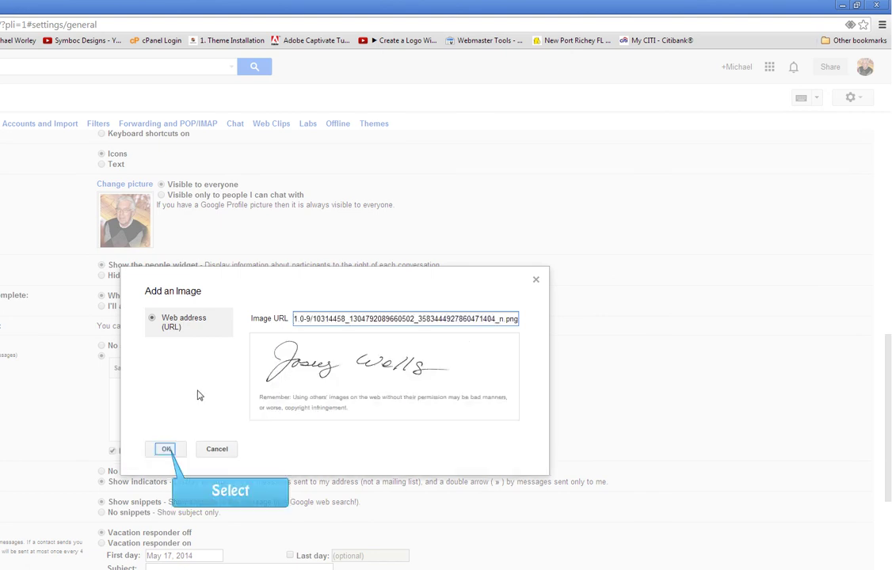
{"action": "left_click", "coordinate": [167, 451]}
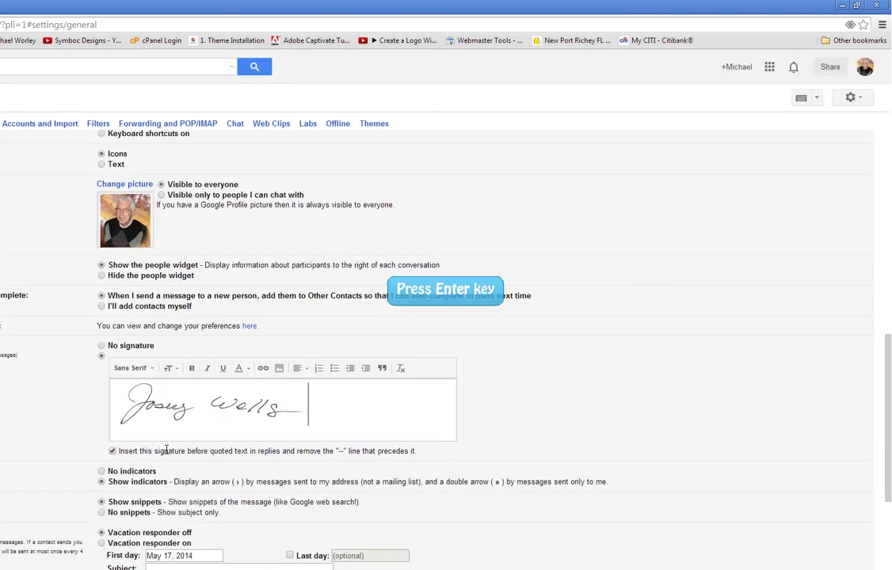
{"action": "key", "text": "Return"}
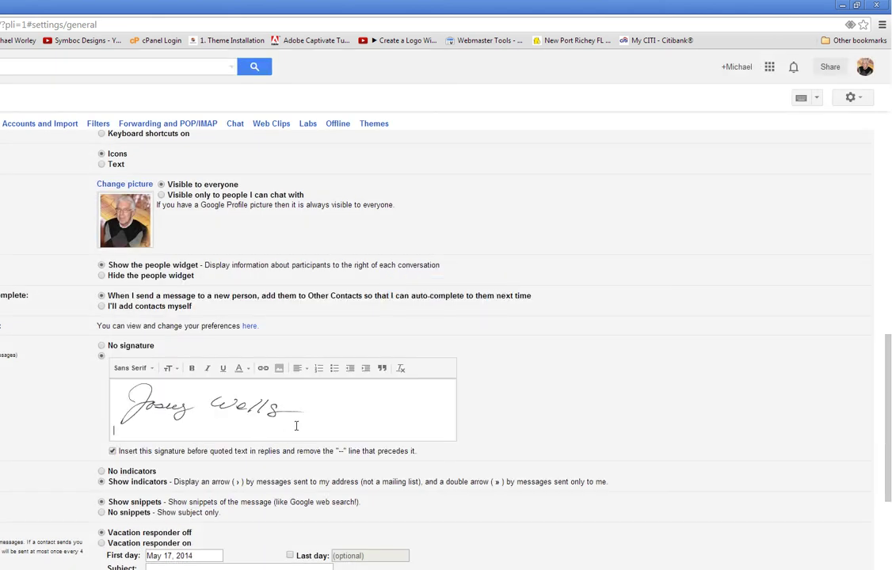
Step: Add the signer's name, street address and city, state and ZIP lines beneath the image
{"action": "type", "text": "Josey Wells"}
{"action": "key", "text": "Return"}
{"action": "type", "text": "123"}
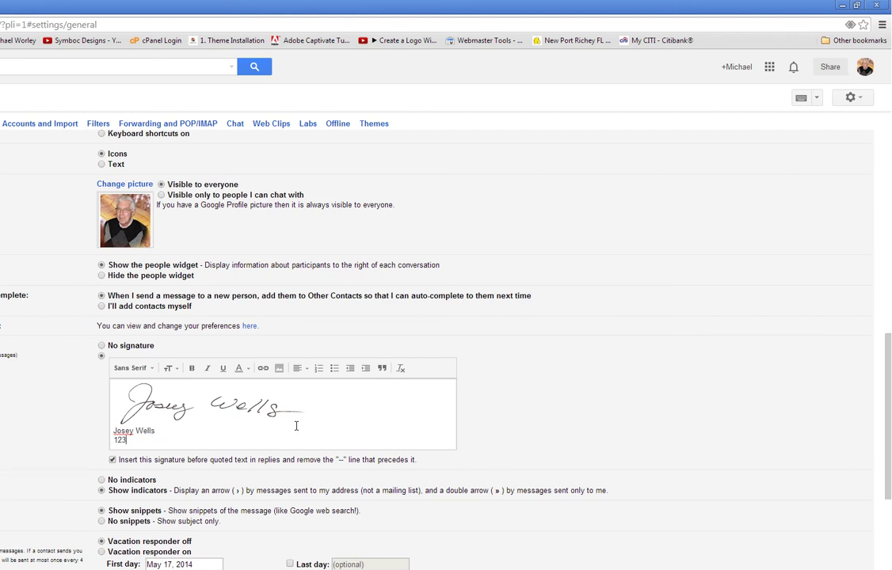
{"action": "type", "text": "4 Harbor Villa Lane"}
{"action": "key", "text": "Return"}
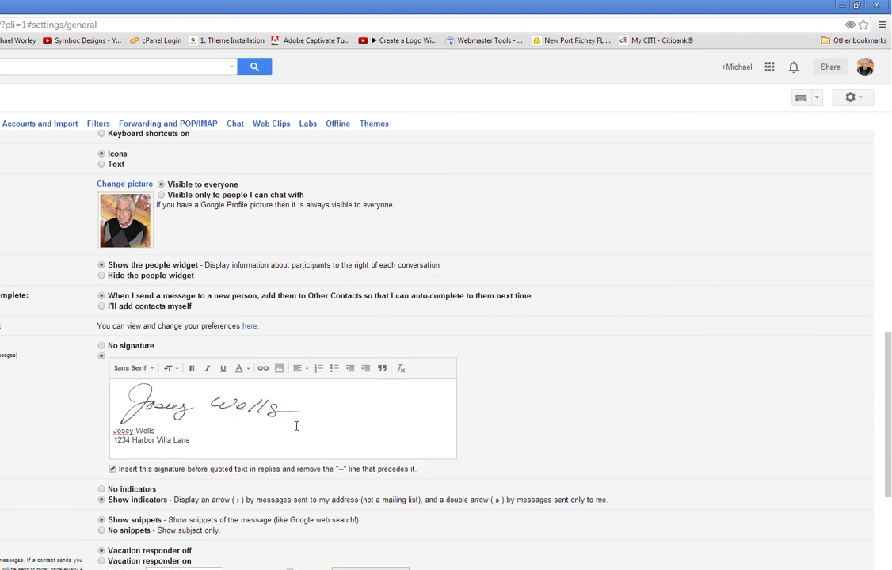
{"action": "type", "text": "No Tell, TX 34567"}
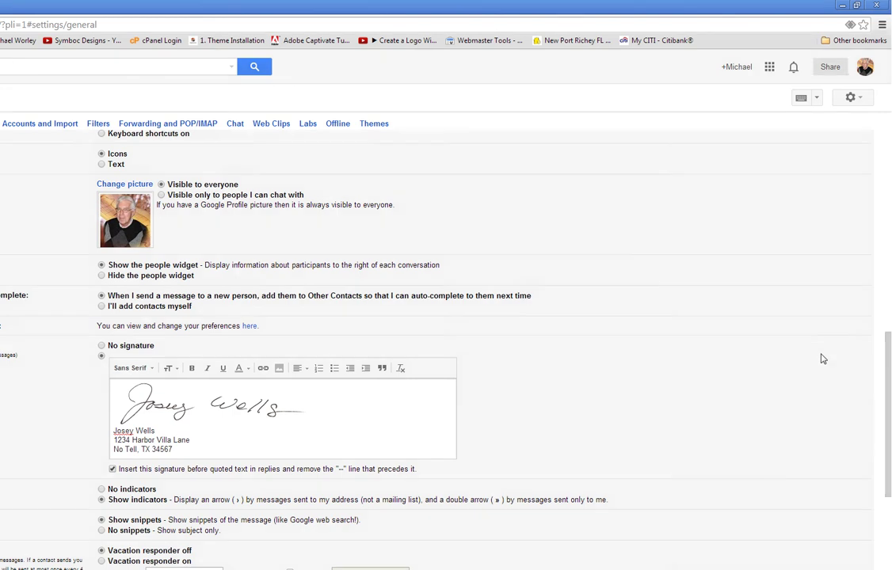
{"action": "scroll", "coordinate": [792, 360], "scroll_direction": "down", "scroll_amount": 4}
Step: Save the Gmail signature settings and open a new message to check it
{"action": "left_click", "coordinate": [372, 468]}
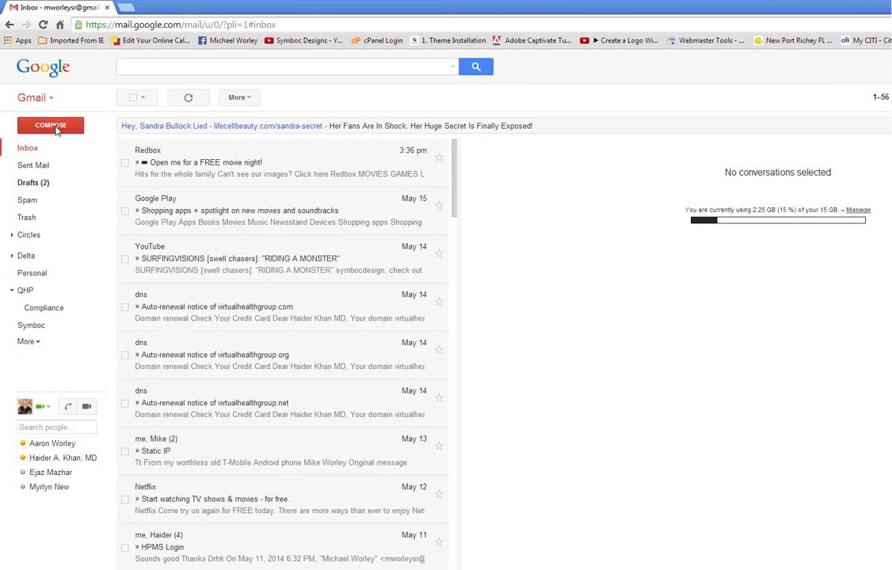
{"action": "left_click", "coordinate": [60, 129]}
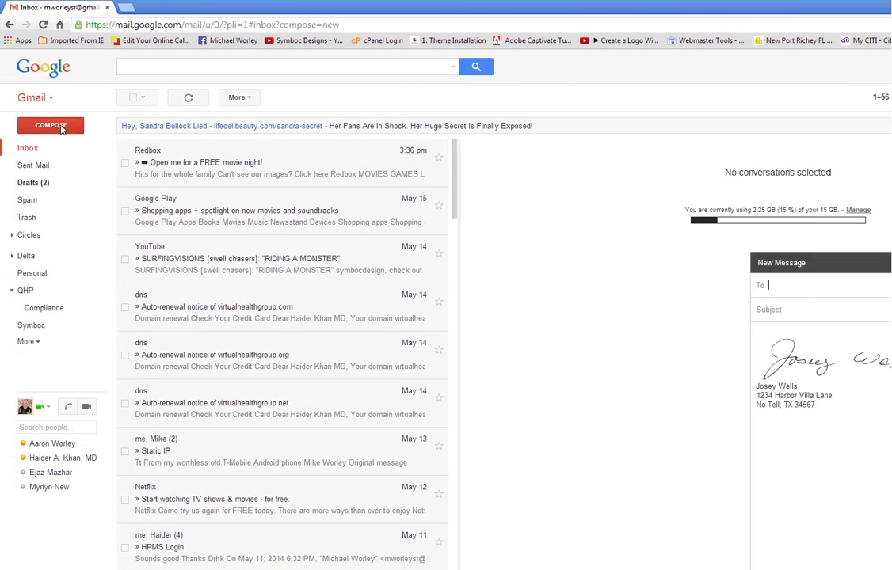